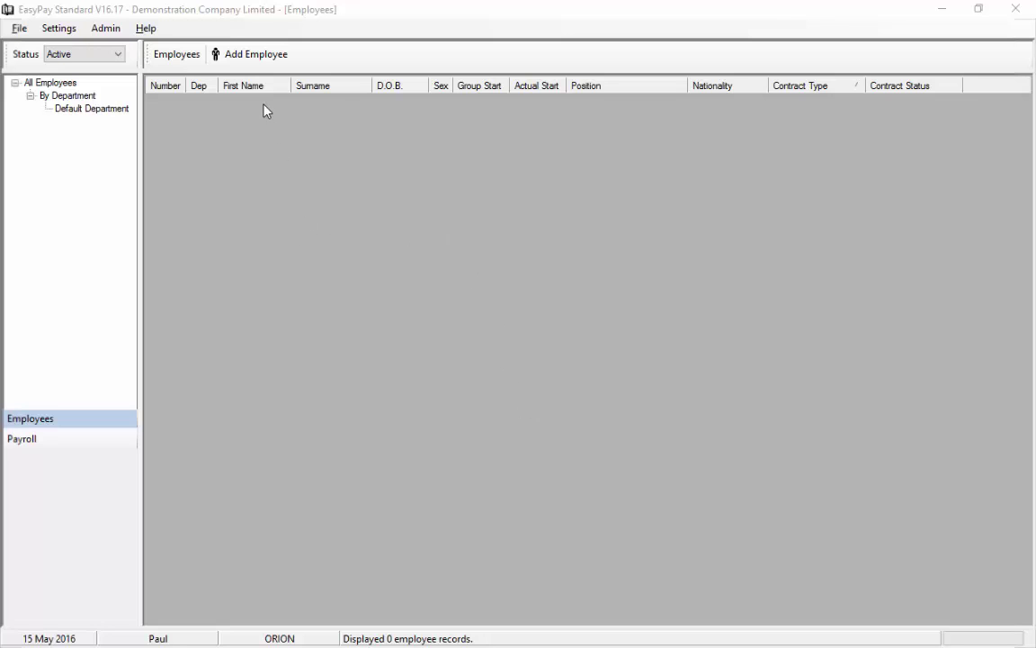
# Start a new employee record and enter the employee's forename and surname
pyautogui.click(283, 63)
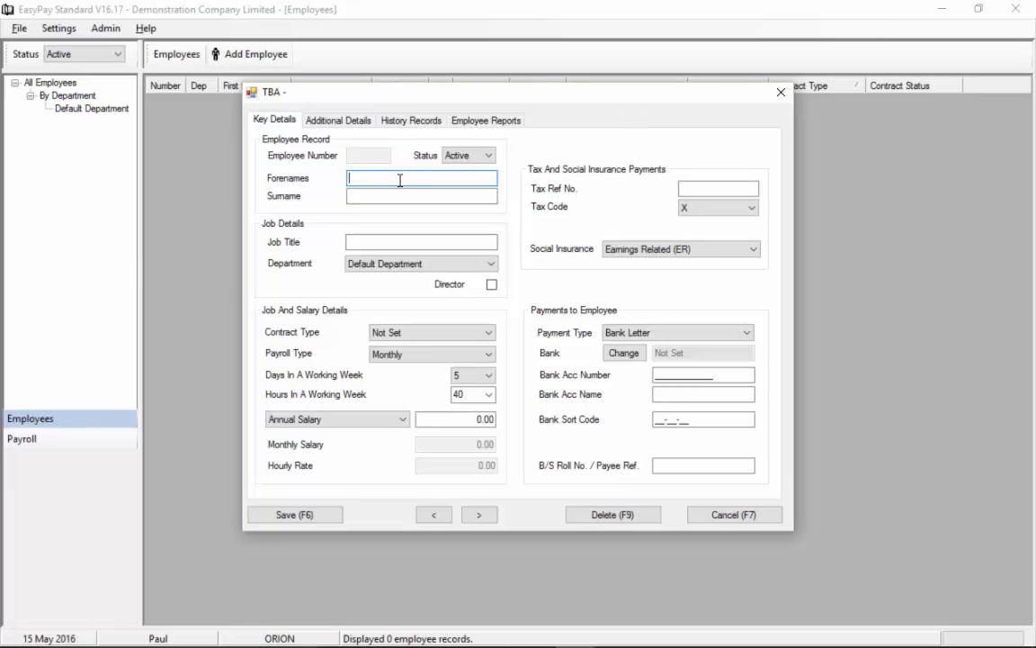
pyautogui.write('John')
pyautogui.press('Tab')
pyautogui.write('Smith')
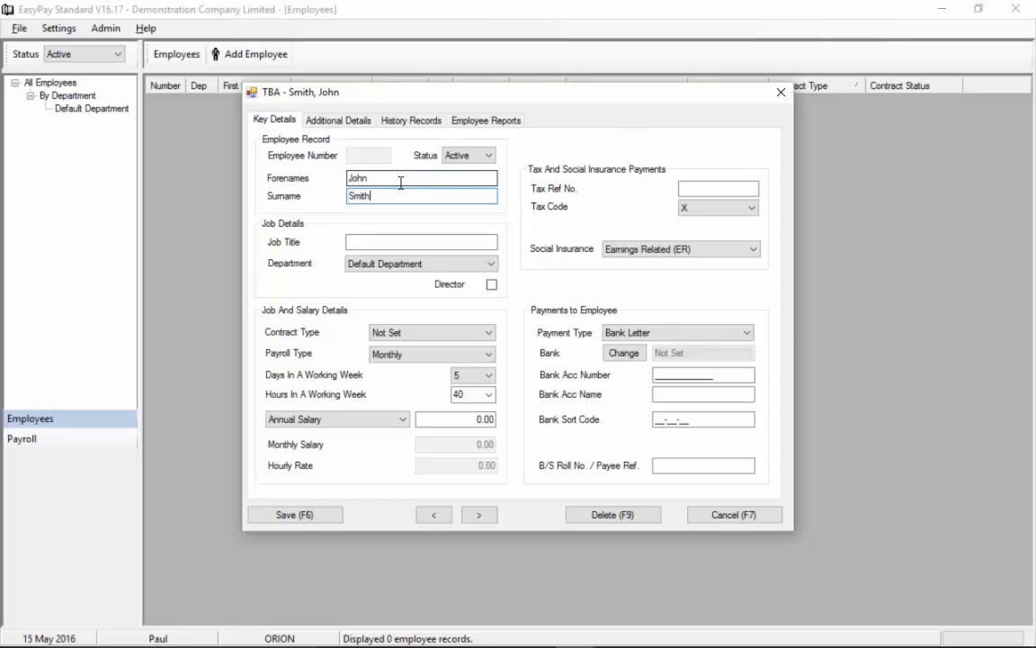
# Set the job title to Trainee, keep Default Department, and leave Director unticked
pyautogui.click(393, 243)
pyautogui.write('Trainee')
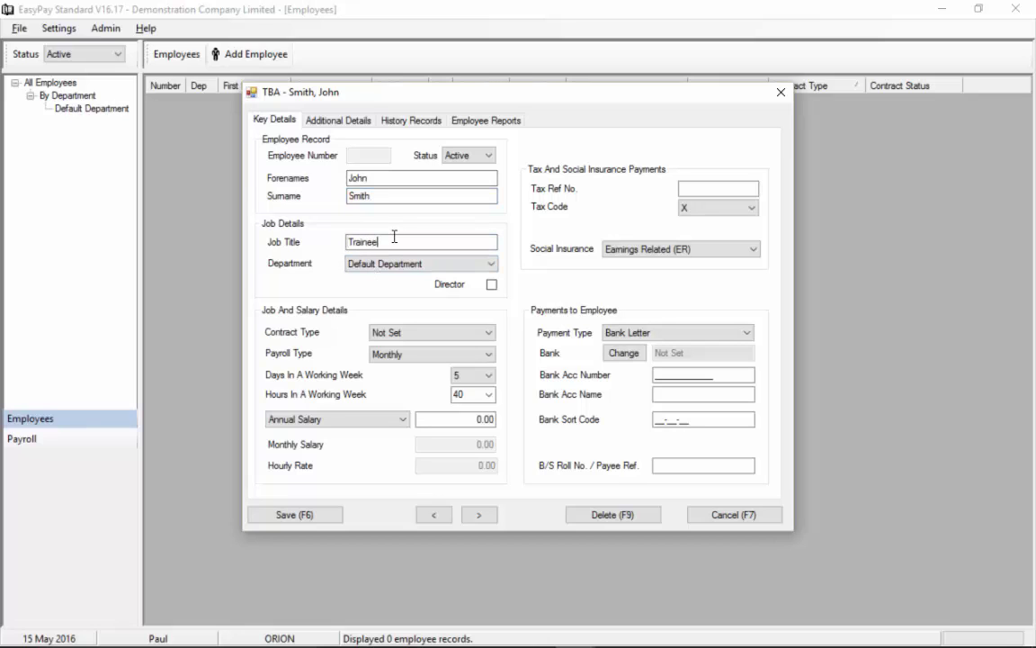
pyautogui.click(424, 264)
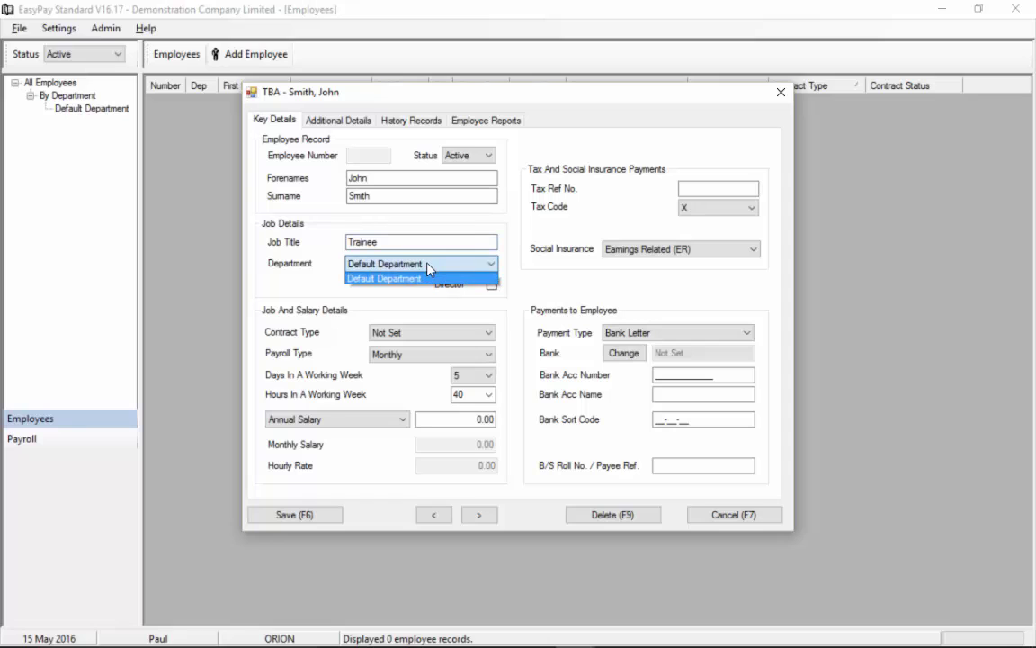
pyautogui.click(427, 263)
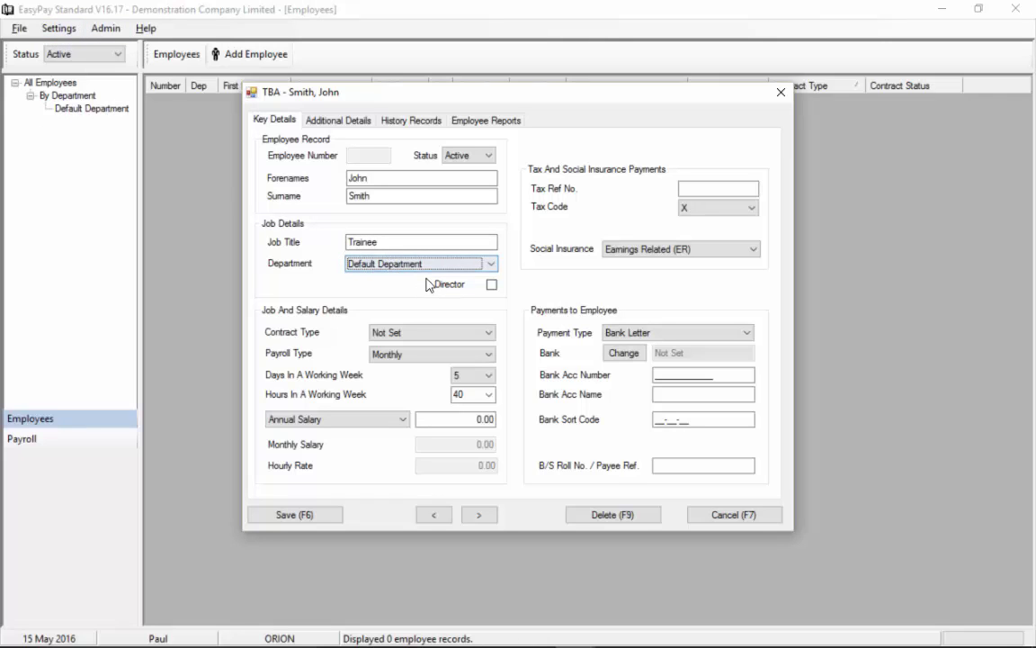
pyautogui.click(493, 286)
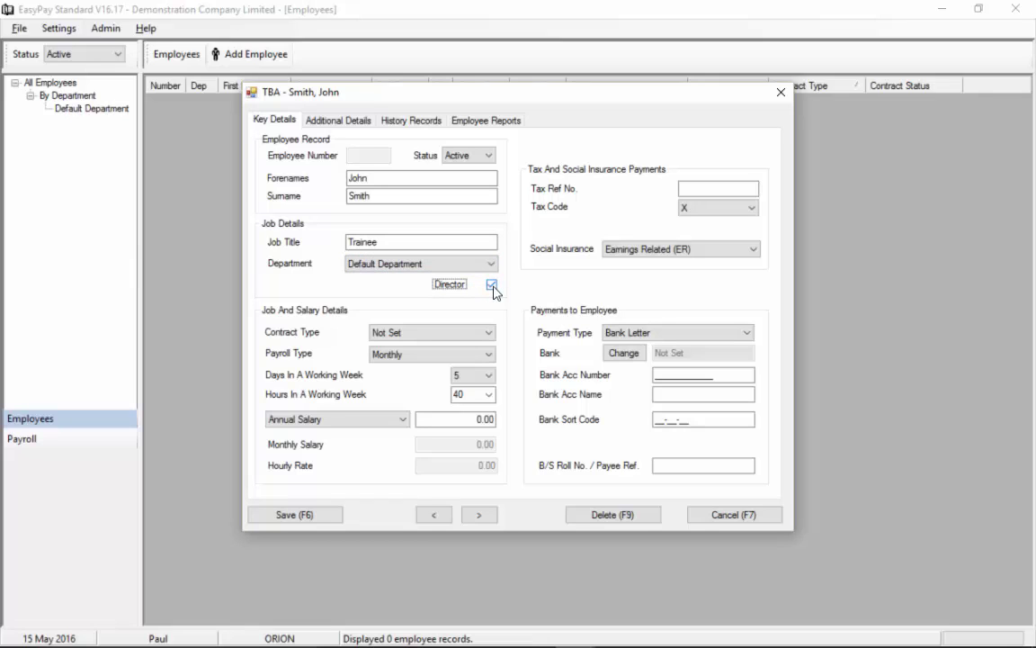
pyautogui.click(492, 285)
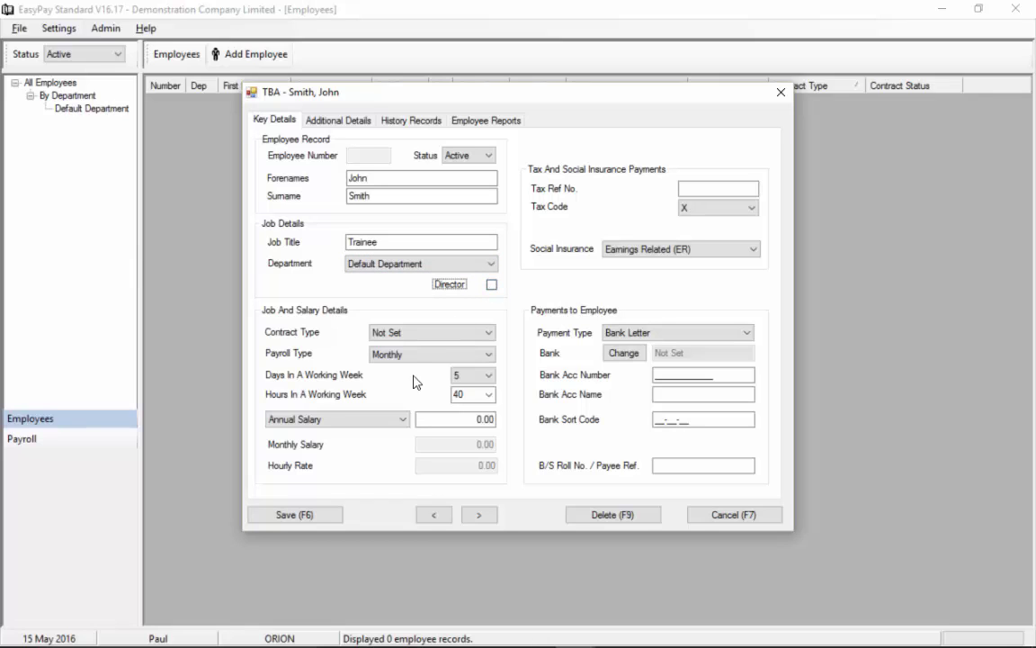
pyautogui.click(477, 340)
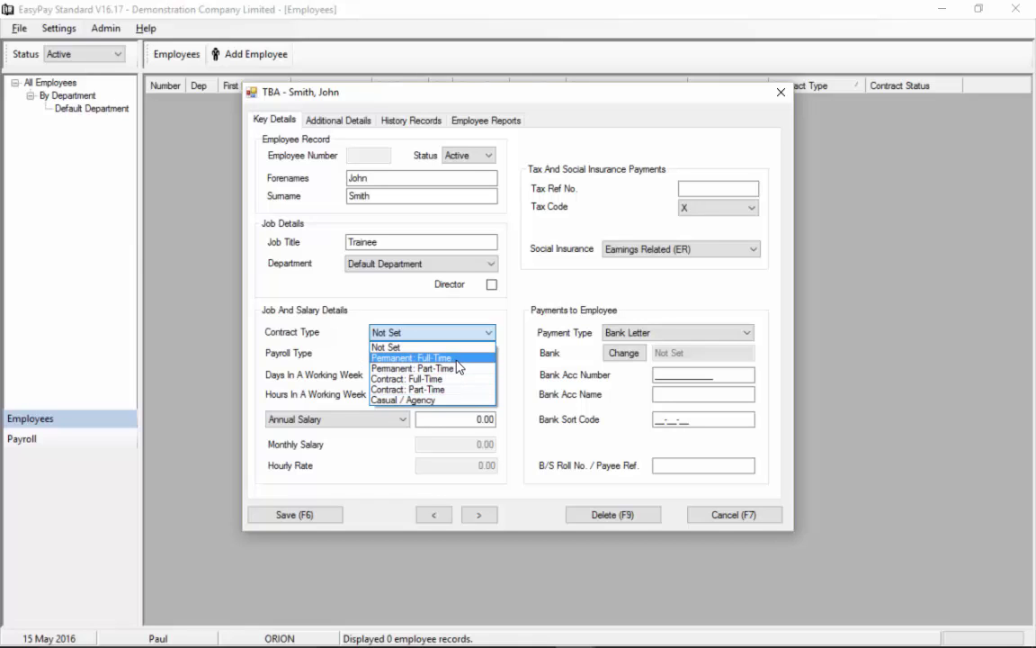
# Pick Permanent: Full-Time from the Contract Type list
pyautogui.click(456, 358)
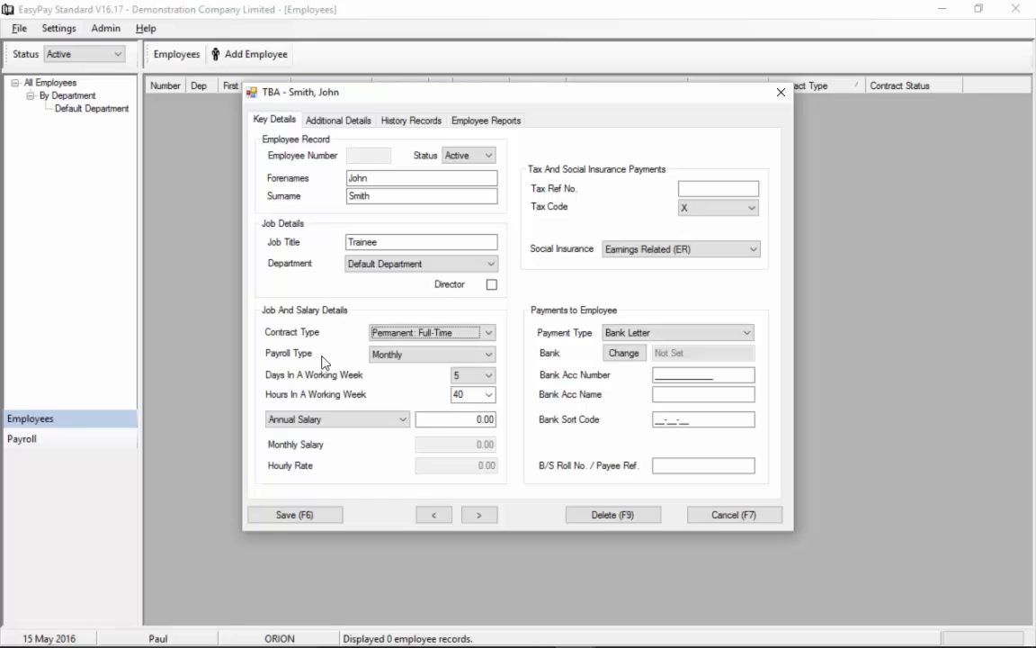
# Keep Monthly payroll and 5 working days, and set weekly hours to 40
pyautogui.click(444, 358)
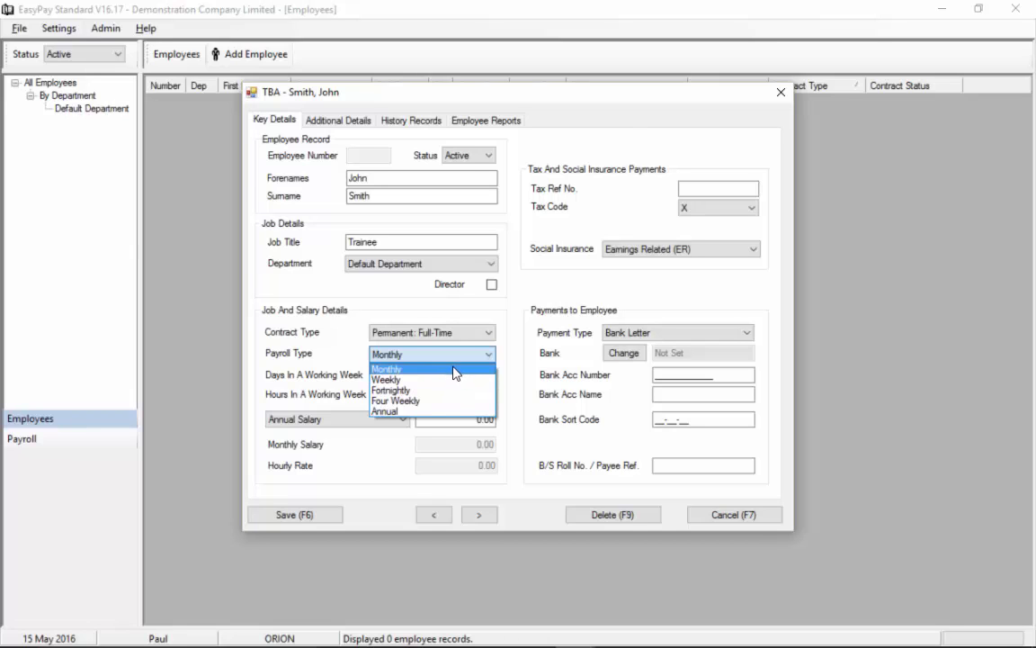
pyautogui.click(453, 369)
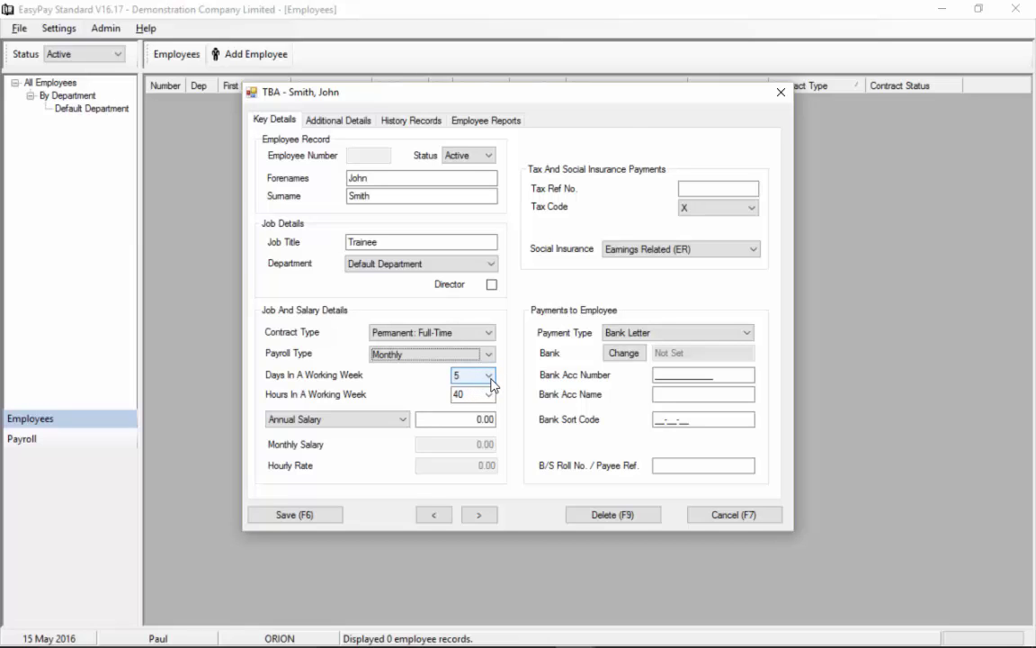
pyautogui.click(489, 376)
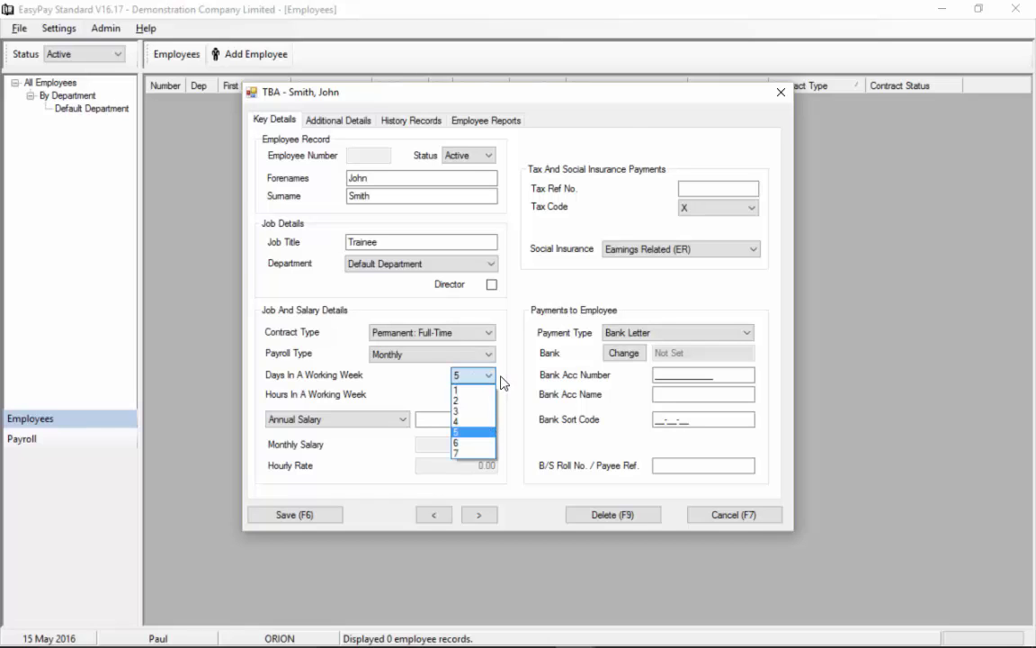
pyautogui.click(505, 389)
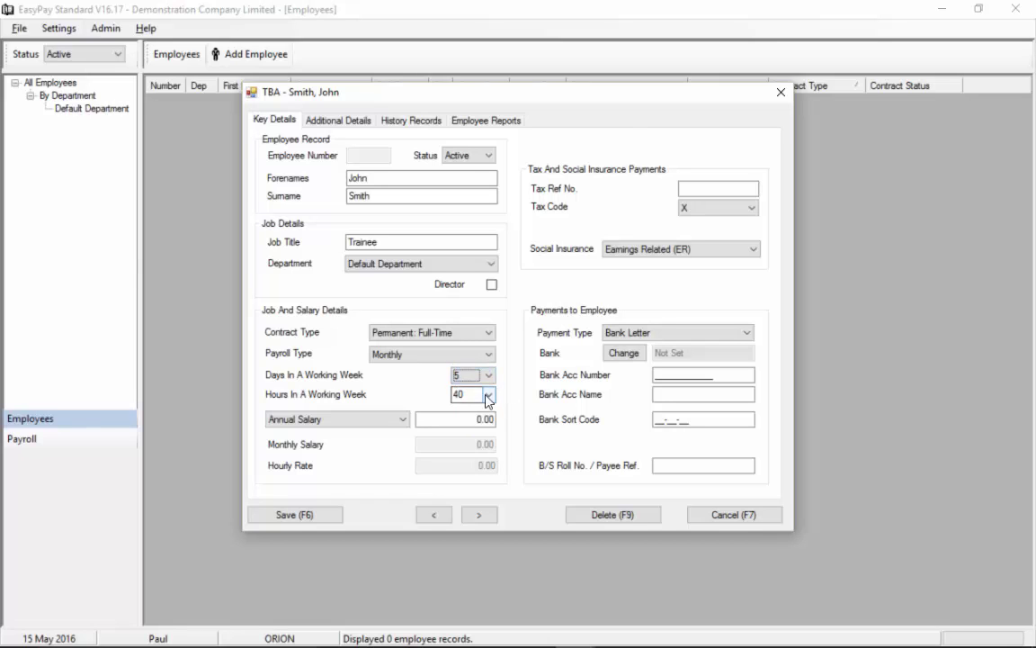
pyautogui.click(489, 395)
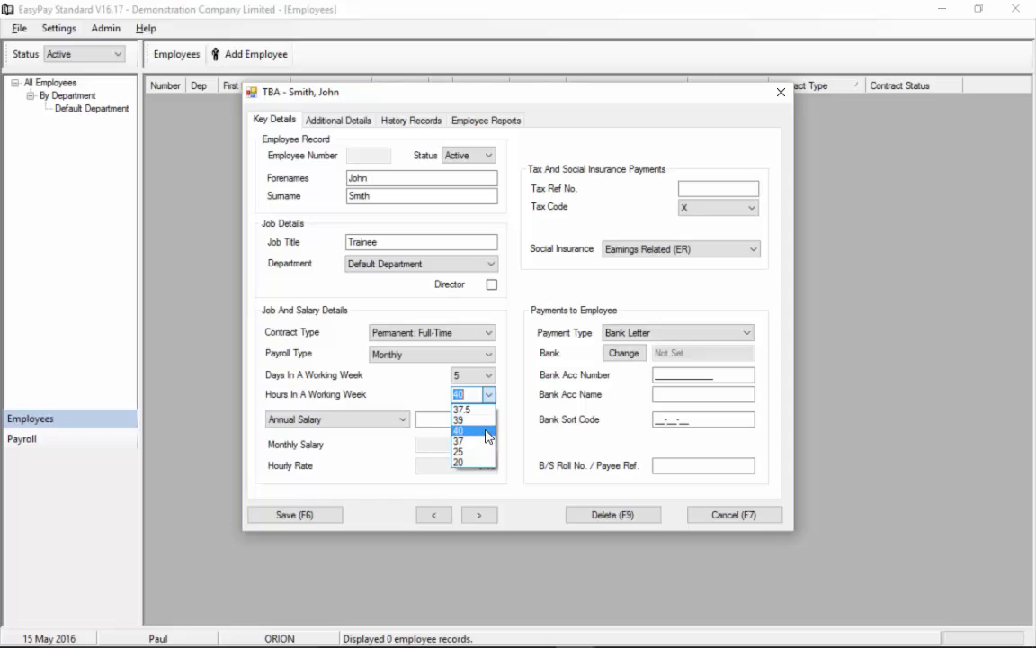
pyautogui.click(486, 431)
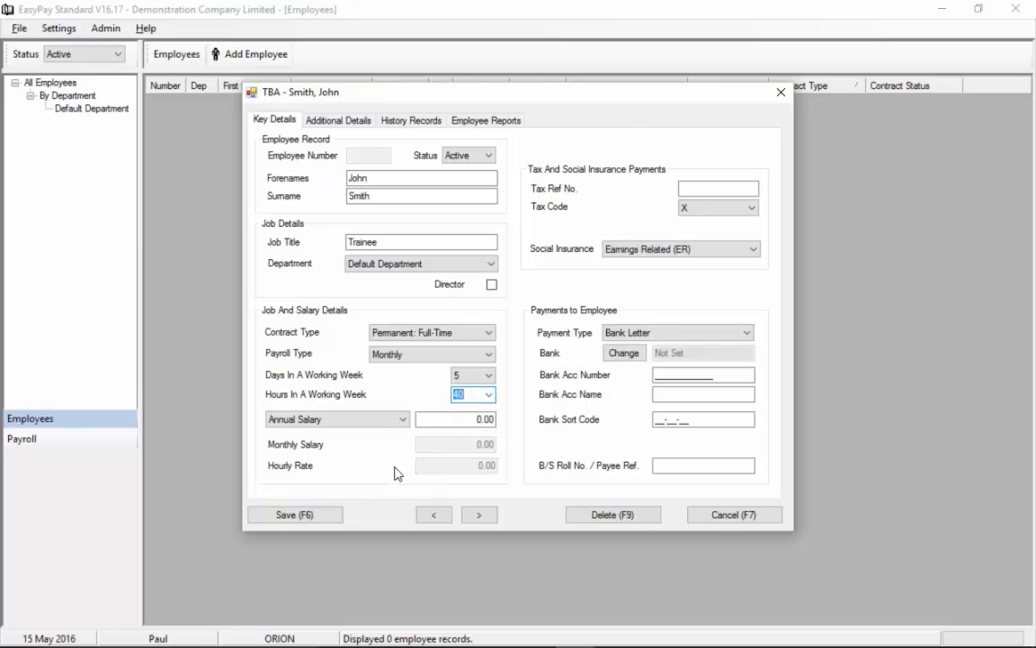
pyautogui.doubleClick(471, 396)
pyautogui.write('20')
pyautogui.press('BackSpace')
pyautogui.press('BackSpace')
pyautogui.write('40')
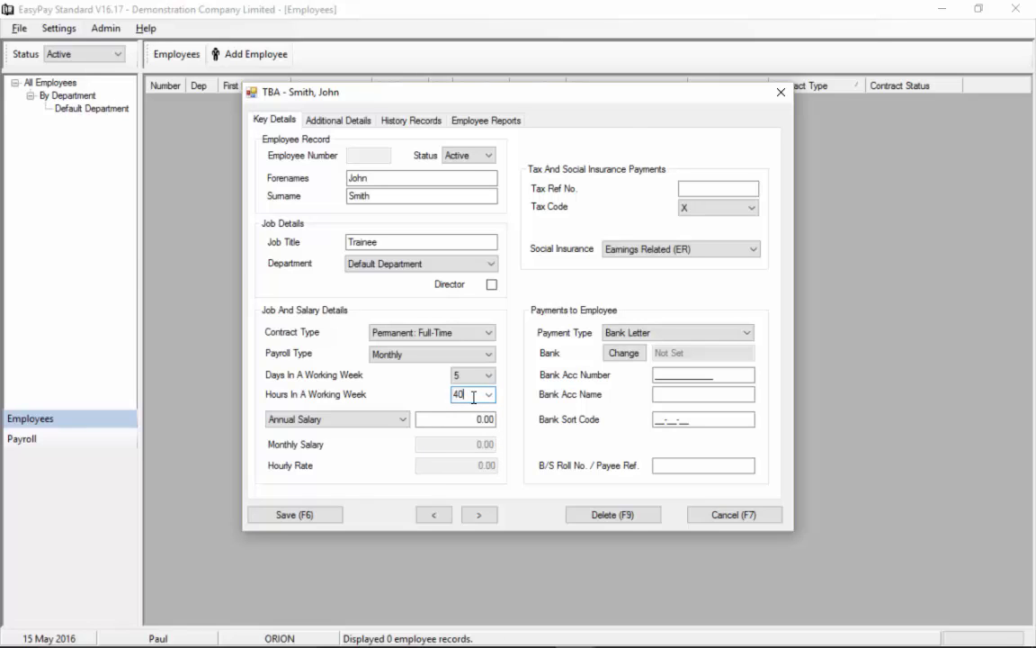
# Keep Annual Salary as the pay basis and enter 18000 as the amount
pyautogui.click(402, 420)
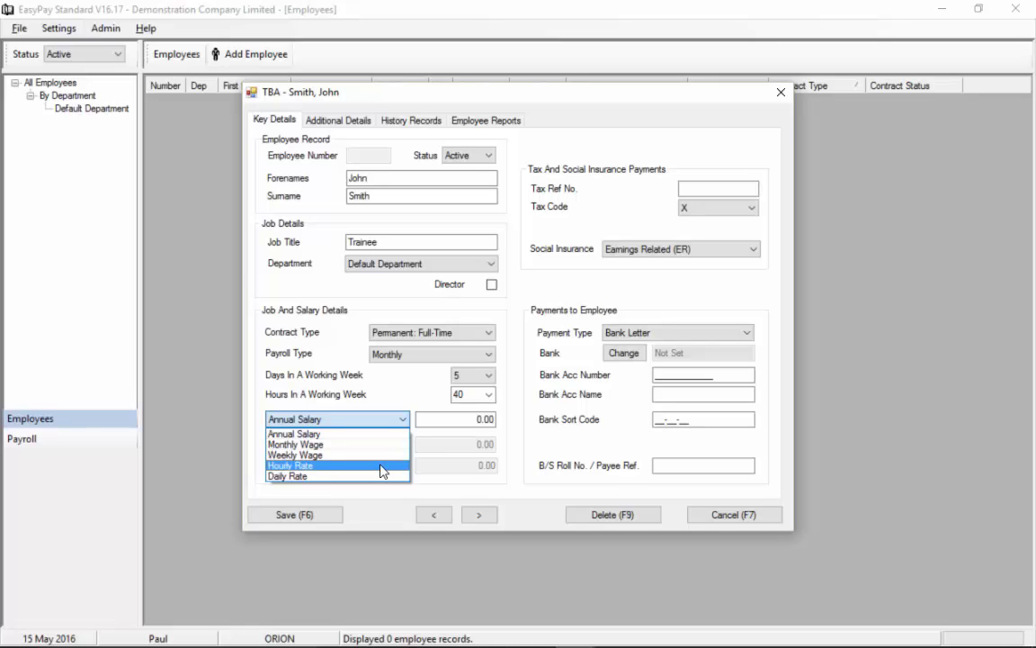
pyautogui.click(398, 417)
pyautogui.click(478, 419)
pyautogui.write('180')
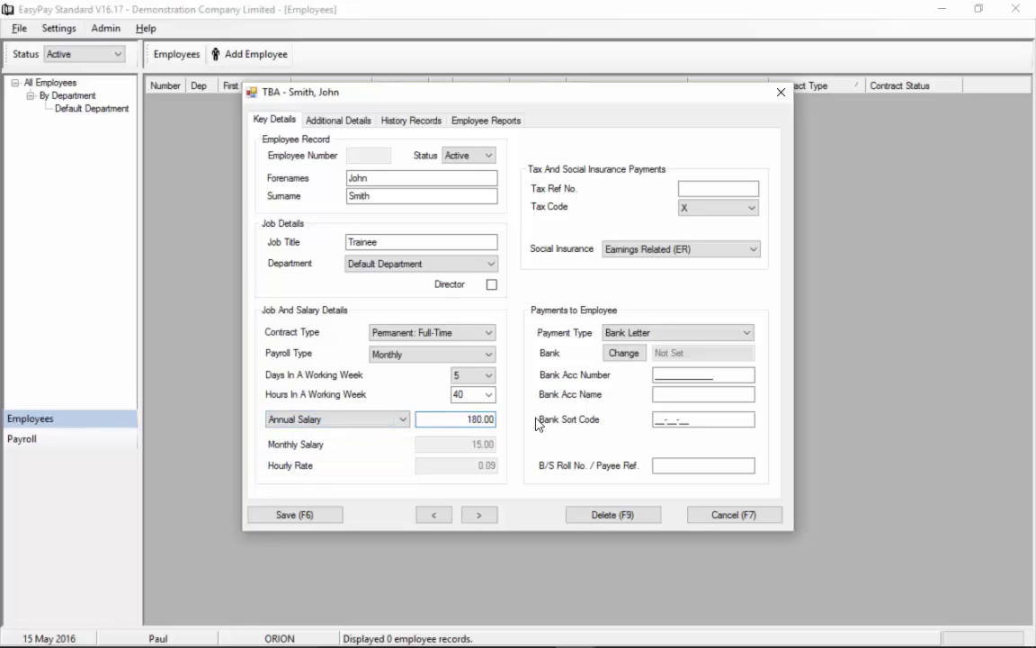
pyautogui.write('00')
pyautogui.click(734, 189)
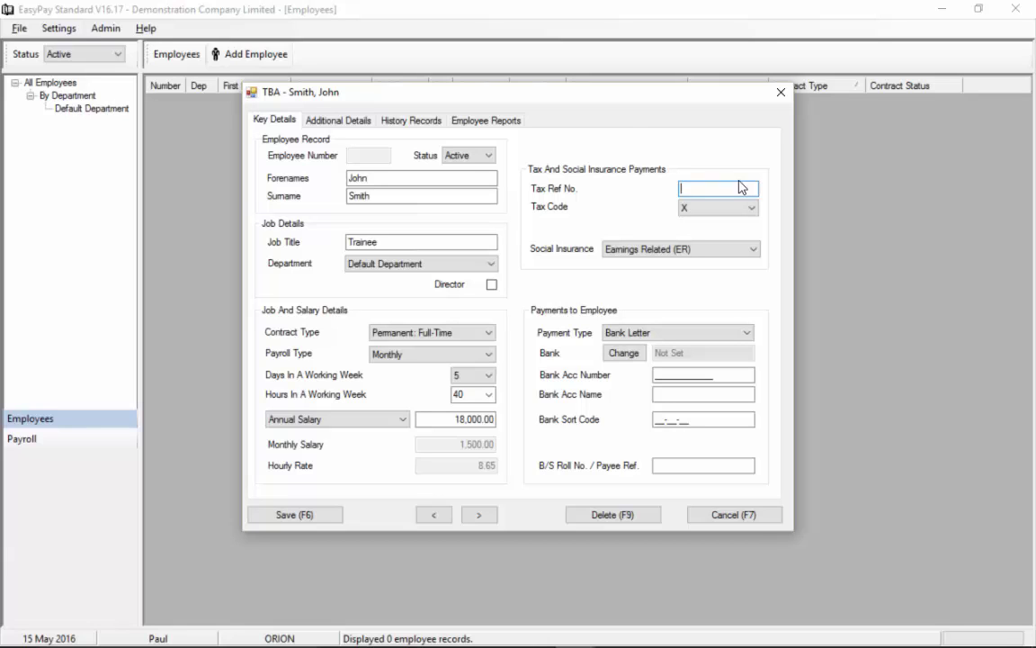
# Enter the employee's tax reference number and choose tax code GIB
pyautogui.write('643250')
pyautogui.press('BackSpace')
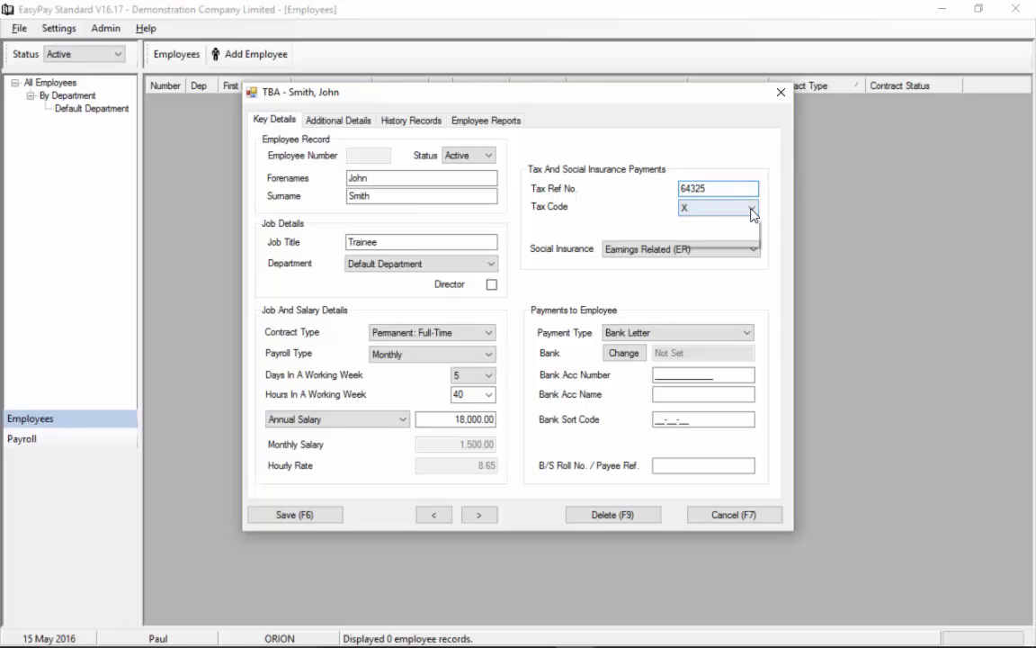
pyautogui.click(752, 210)
pyautogui.moveTo(752, 320); pyautogui.dragTo(745, 522)
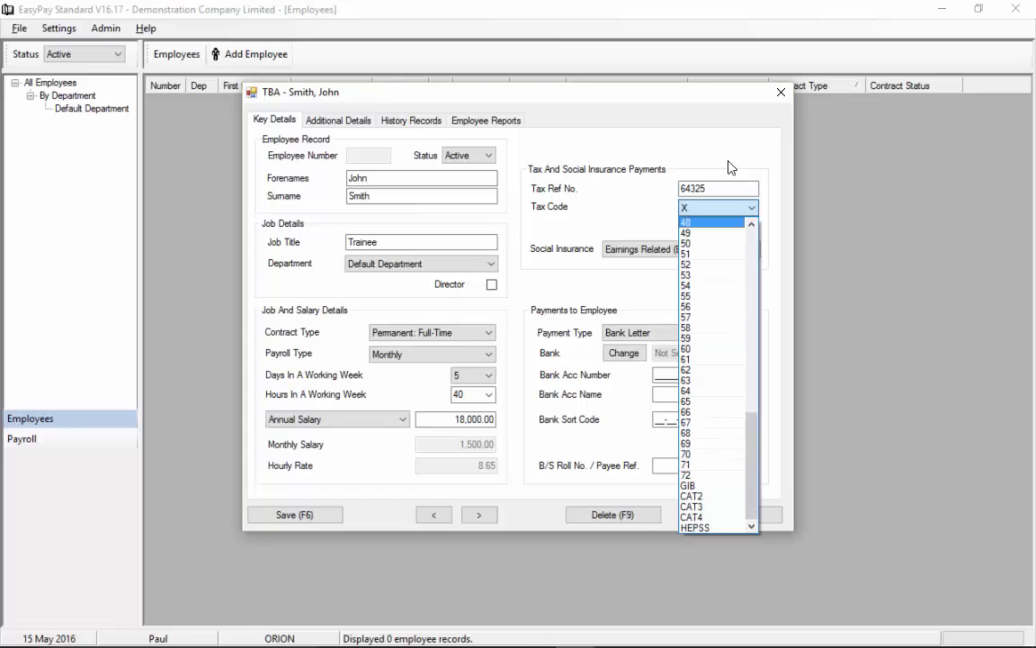
pyautogui.moveTo(754, 435)
pyautogui.mouseDown()
pyautogui.moveTo(755, 241)
pyautogui.moveTo(757, 435)
pyautogui.mouseUp()
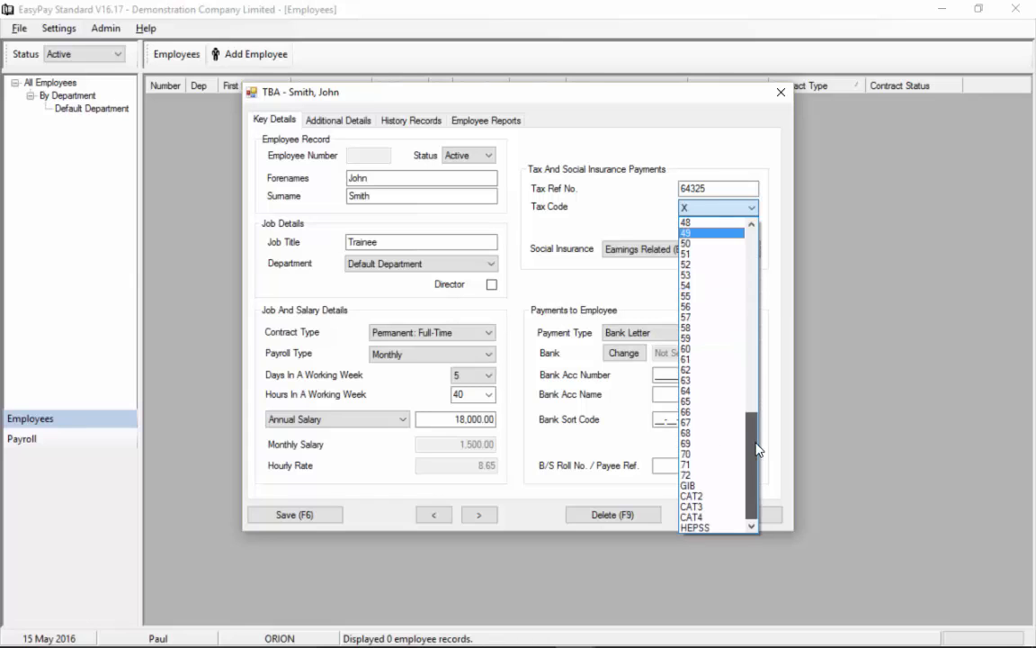
pyautogui.click(717, 487)
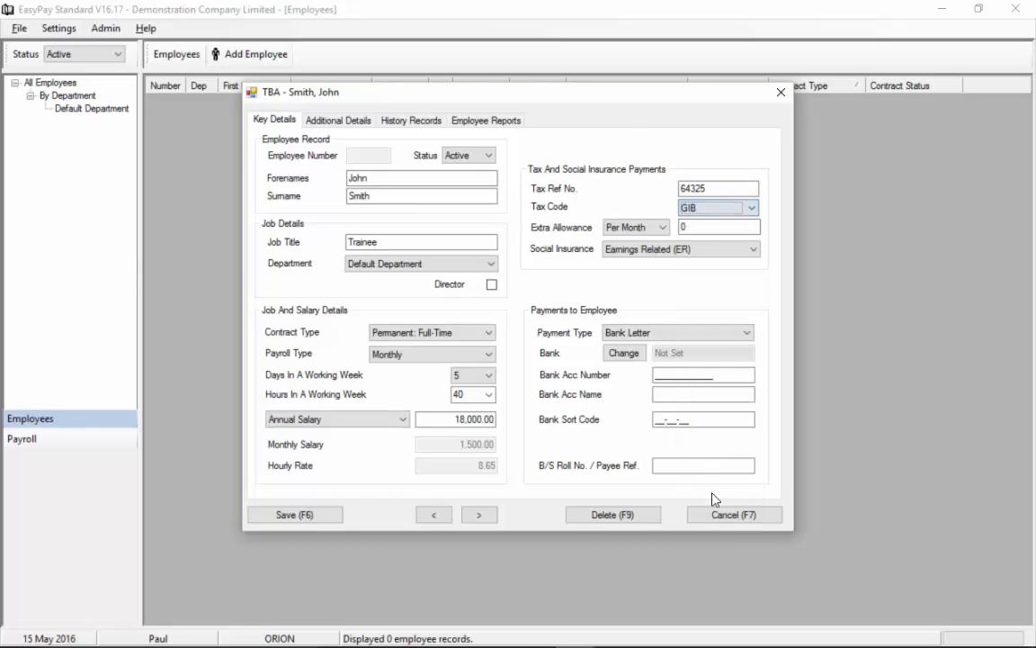
# Keep the extra allowance frequency at Per Month
pyautogui.click(665, 228)
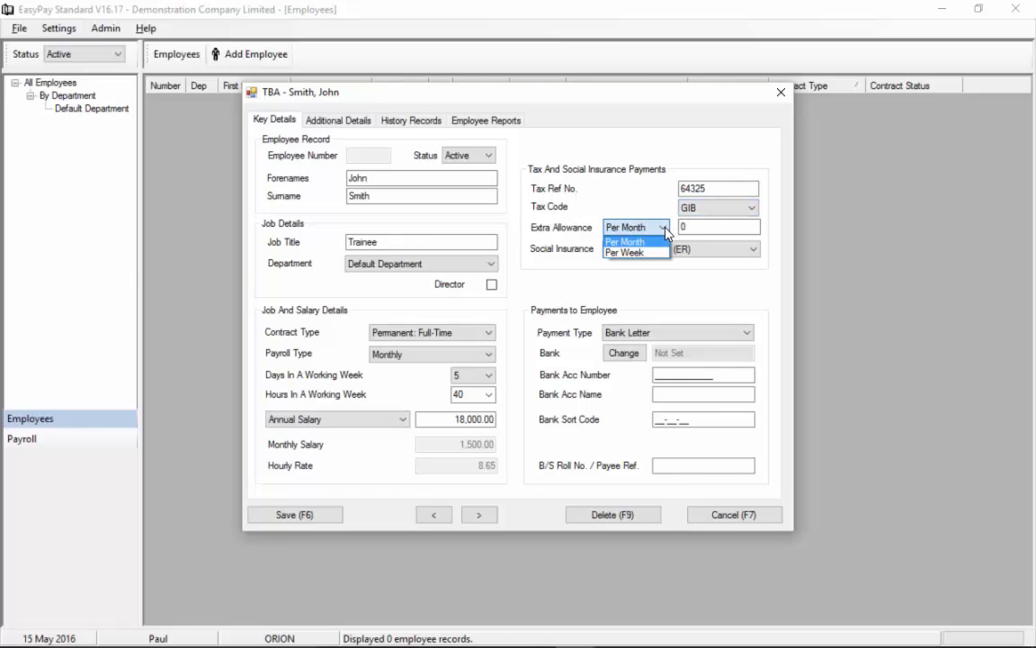
pyautogui.click(665, 229)
pyautogui.press('Tab')
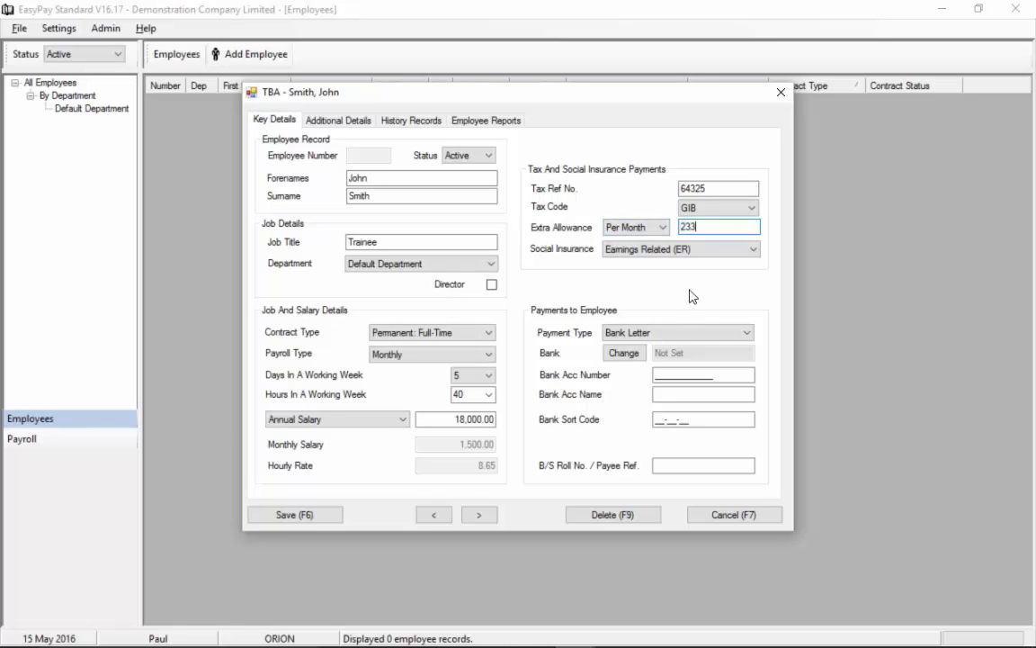
pyautogui.click(661, 252)
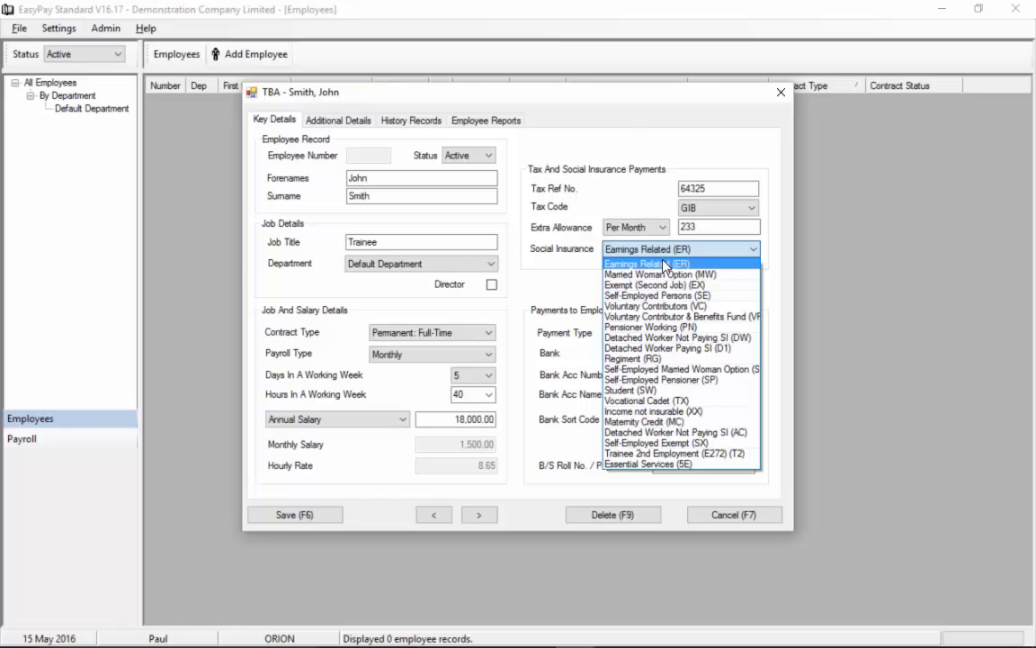
pyautogui.click(663, 264)
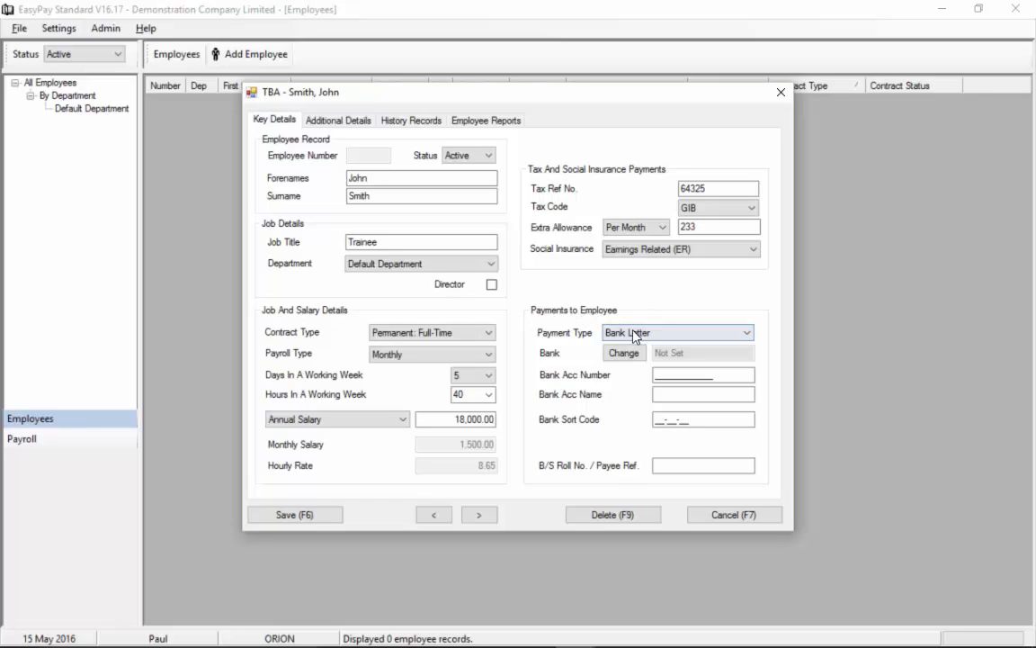
pyautogui.click(690, 332)
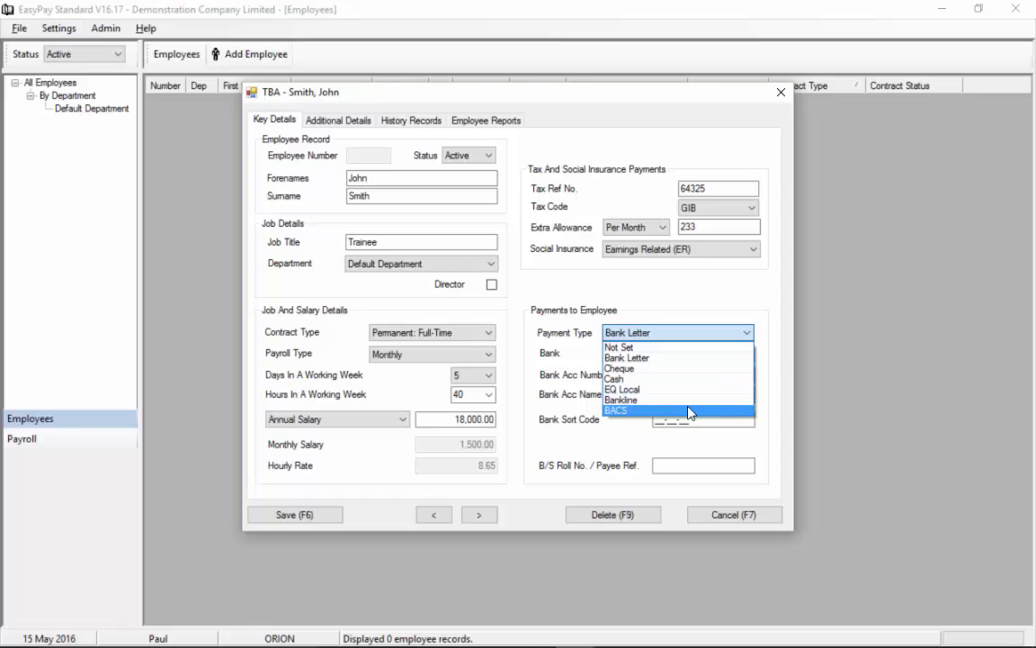
pyautogui.click(691, 360)
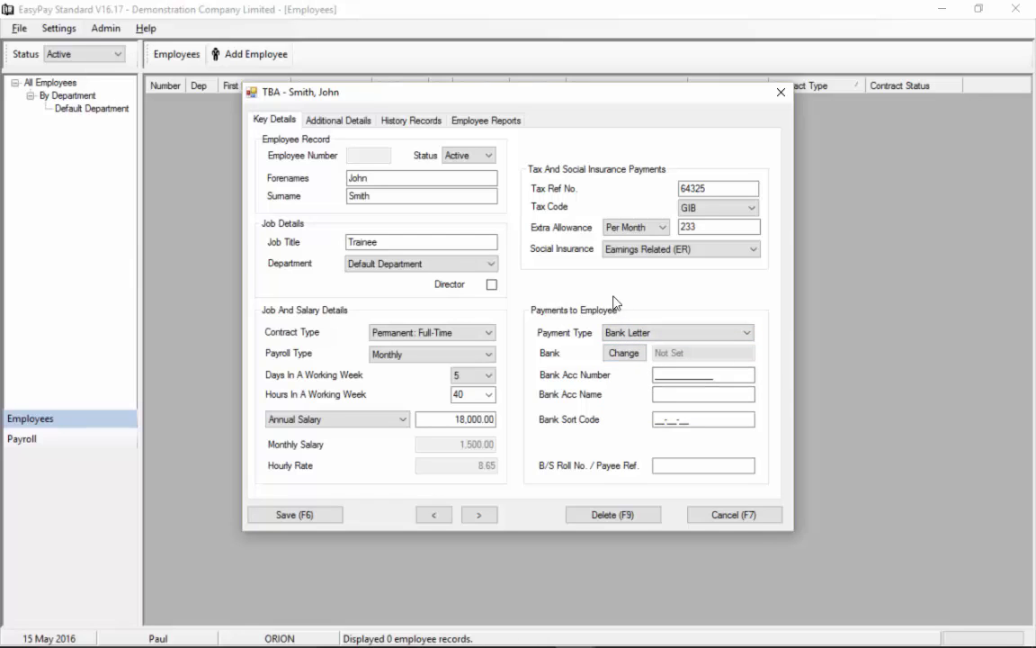
# Select Natwest (Gibraltar Branch) as the employee's bank via Bank Lookup
pyautogui.click(624, 354)
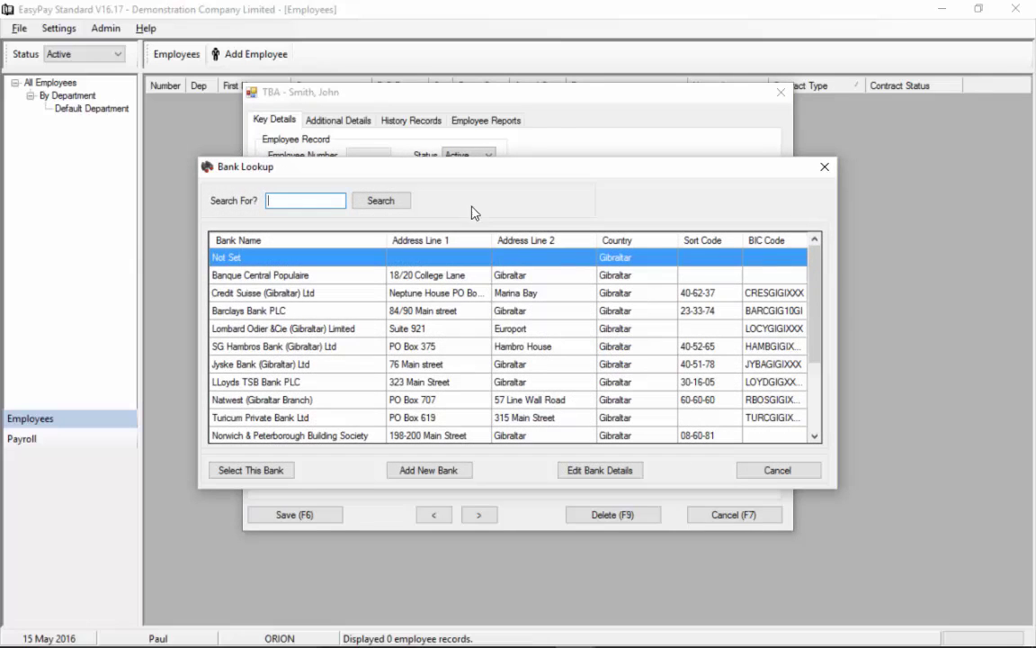
pyautogui.moveTo(487, 177); pyautogui.dragTo(492, 107)
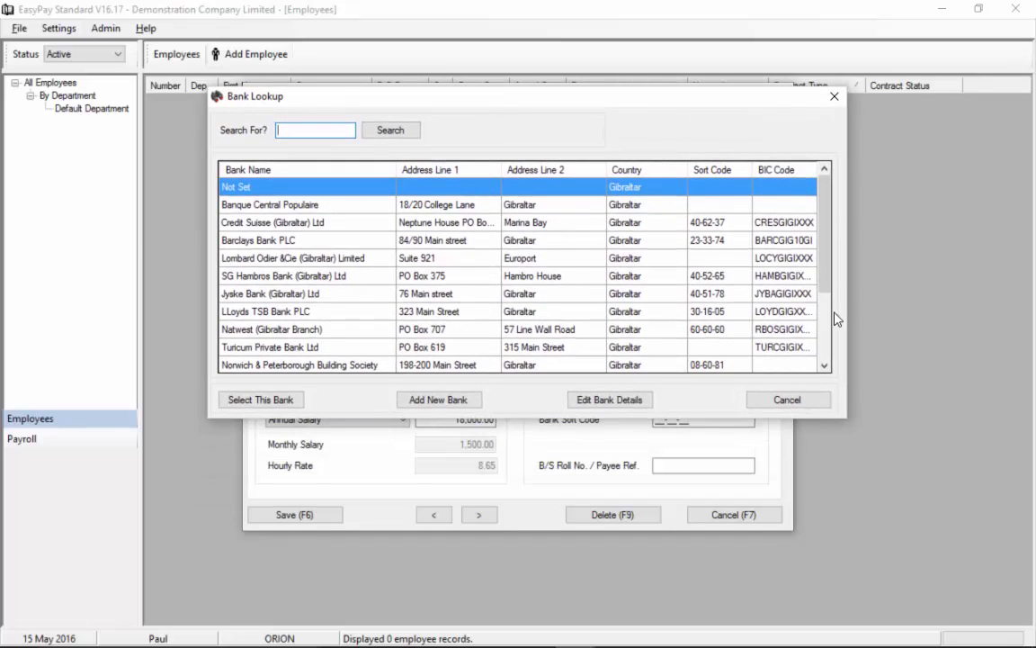
pyautogui.moveTo(826, 289)
pyautogui.mouseDown()
pyautogui.moveTo(840, 364)
pyautogui.moveTo(822, 289)
pyautogui.mouseUp()
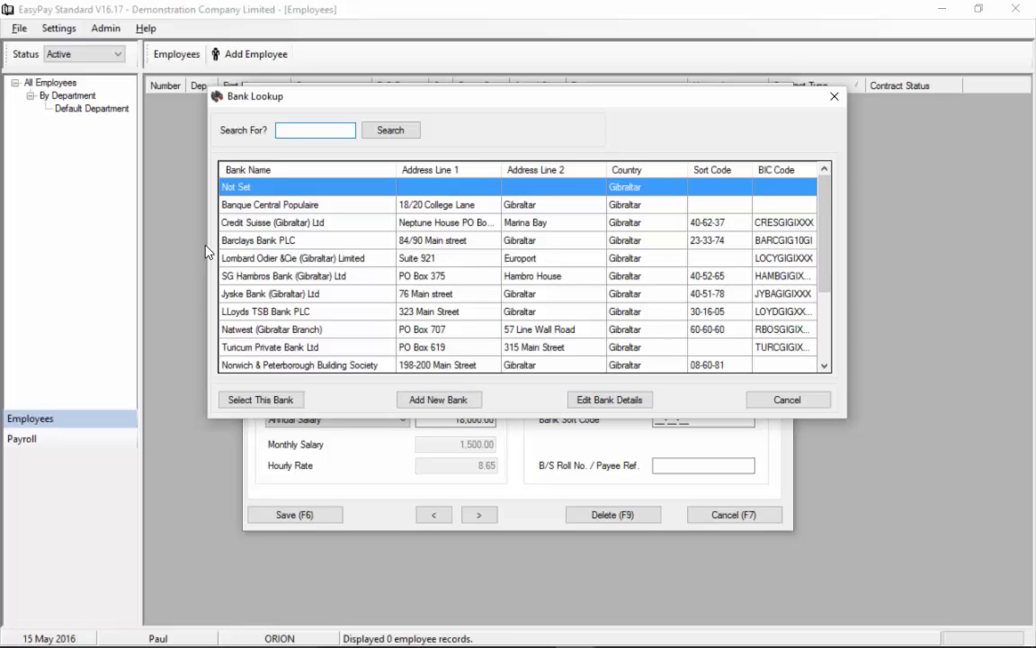
pyautogui.click(265, 330)
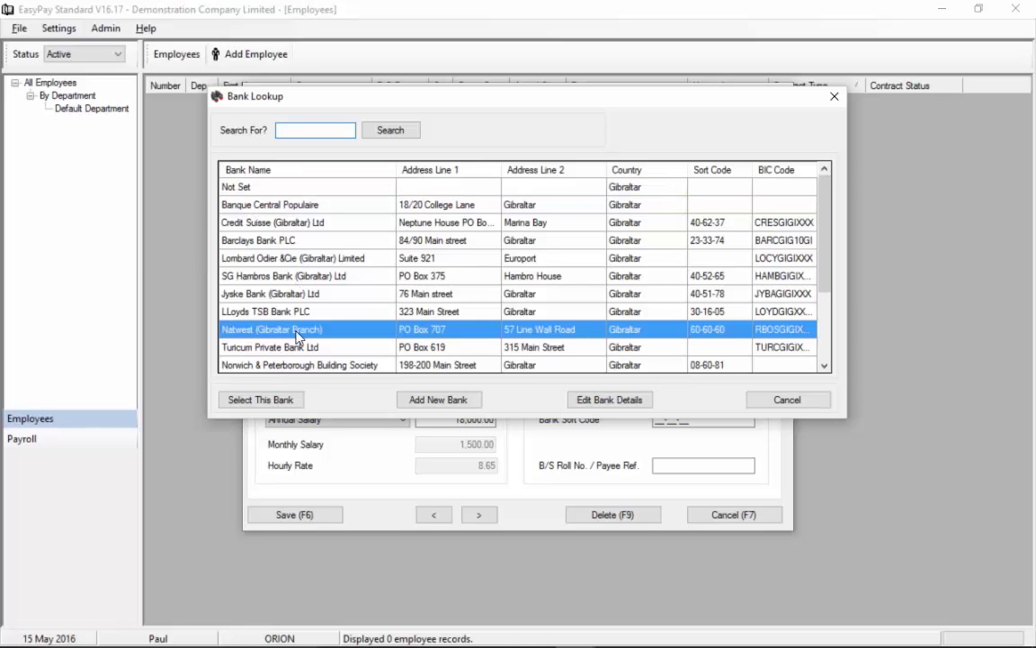
pyautogui.click(246, 399)
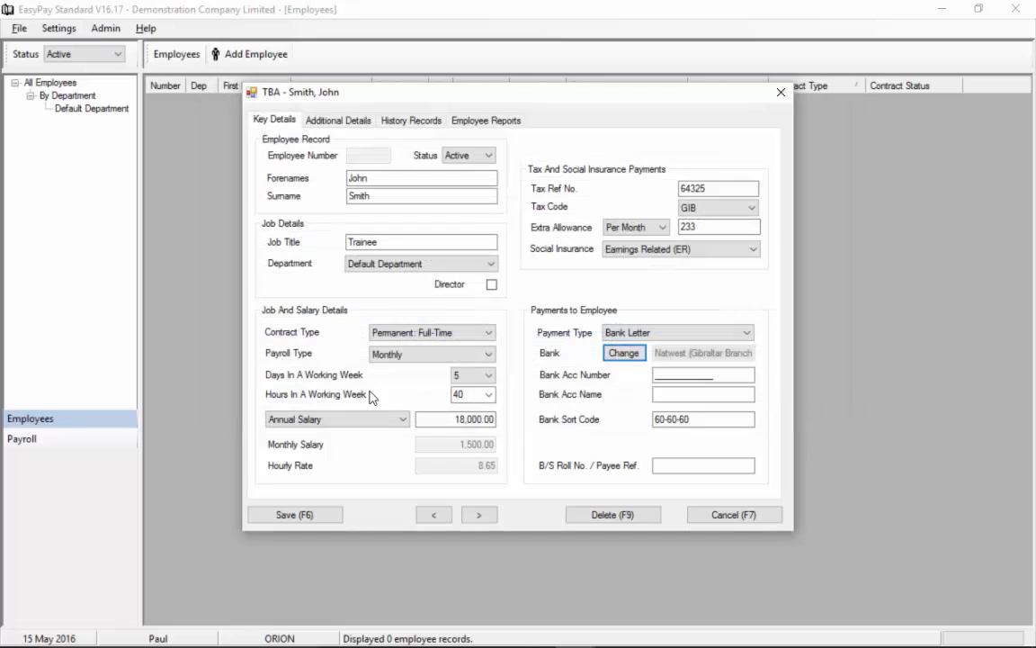
# Fill in the bank account number and the account holder's name
pyautogui.click(662, 374)
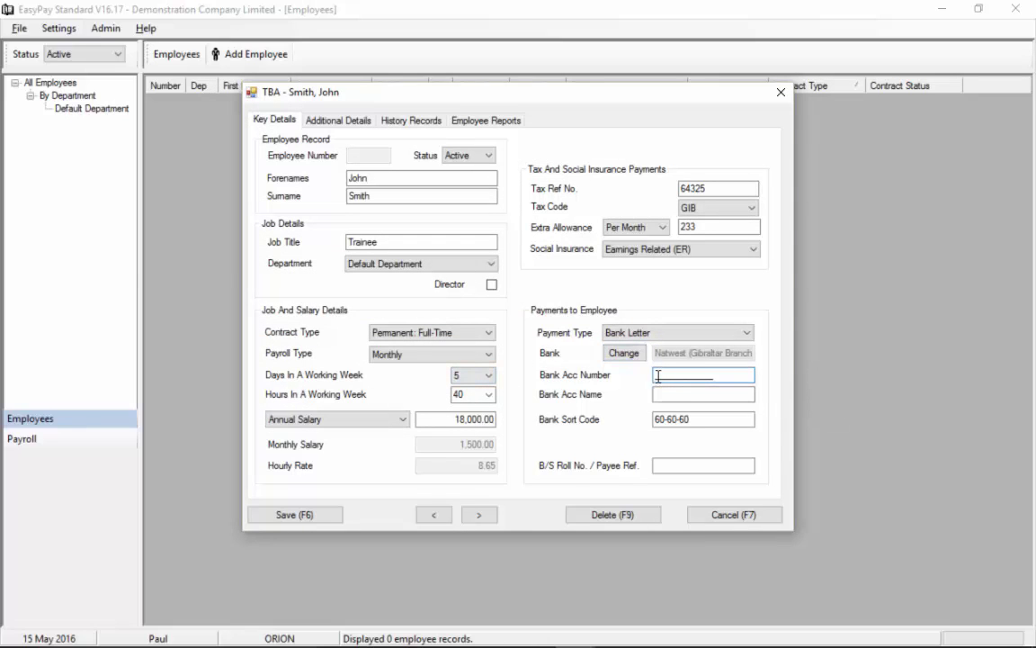
pyautogui.moveTo(658, 374); pyautogui.dragTo(704, 375)
pyautogui.write('4366678')
pyautogui.click(711, 394)
pyautogui.write('J Smith')
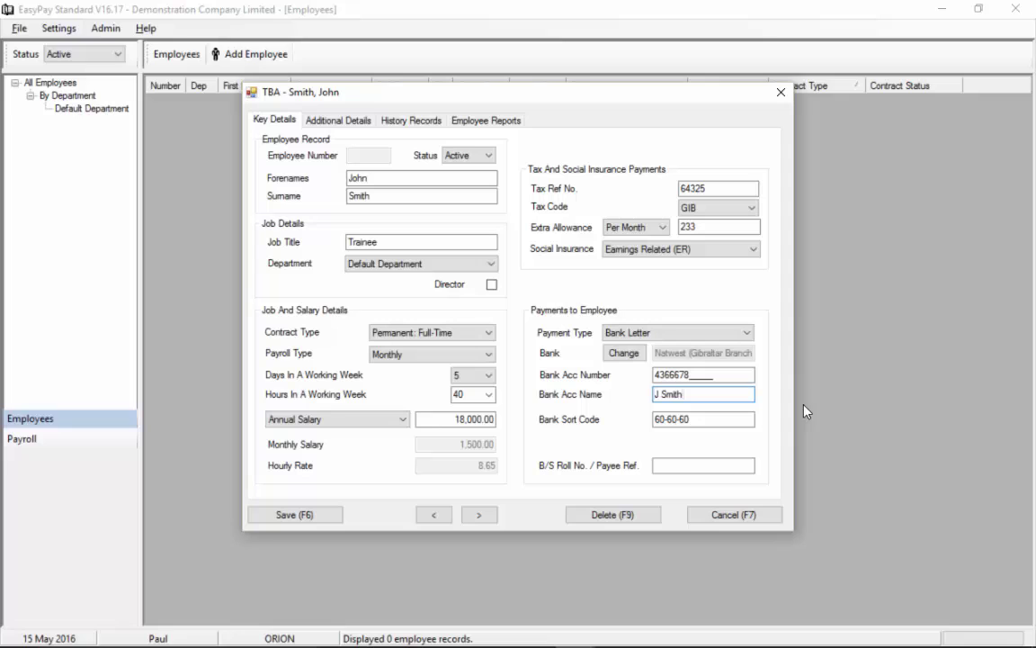
pyautogui.click(656, 465)
# Review Additional Details, leaving birth date unset and YTD figures at 0.00, then open History Records
pyautogui.click(368, 125)
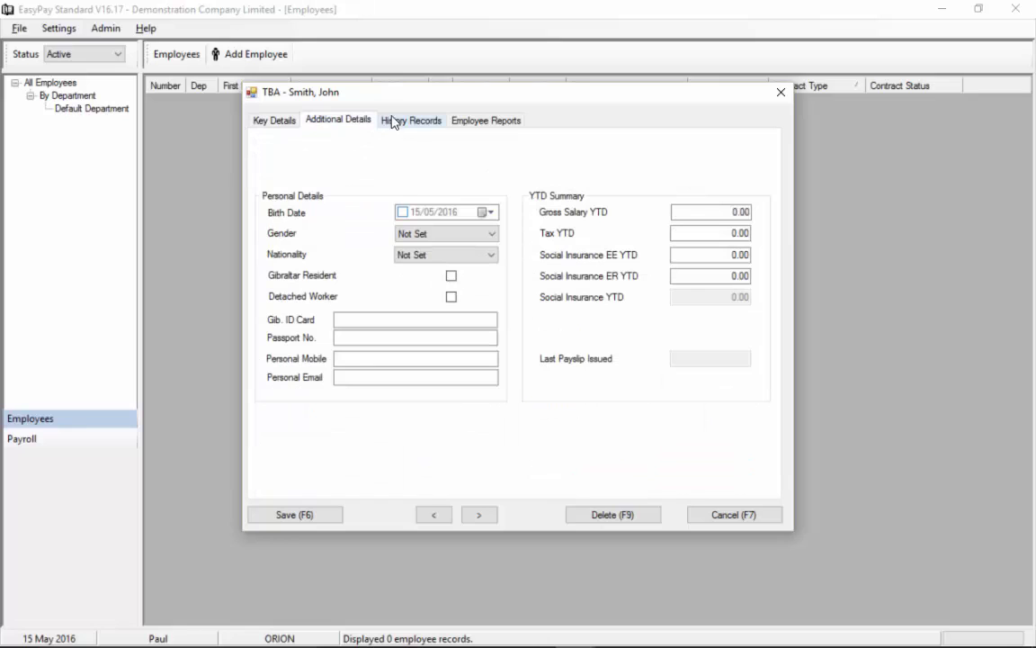
pyautogui.click(402, 212)
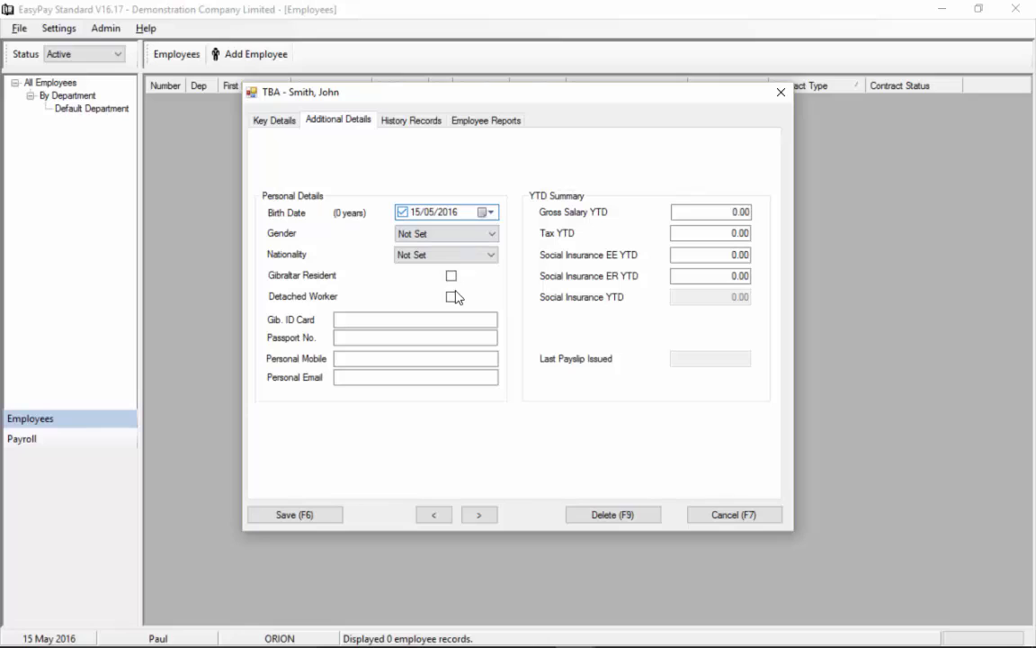
pyautogui.click(402, 213)
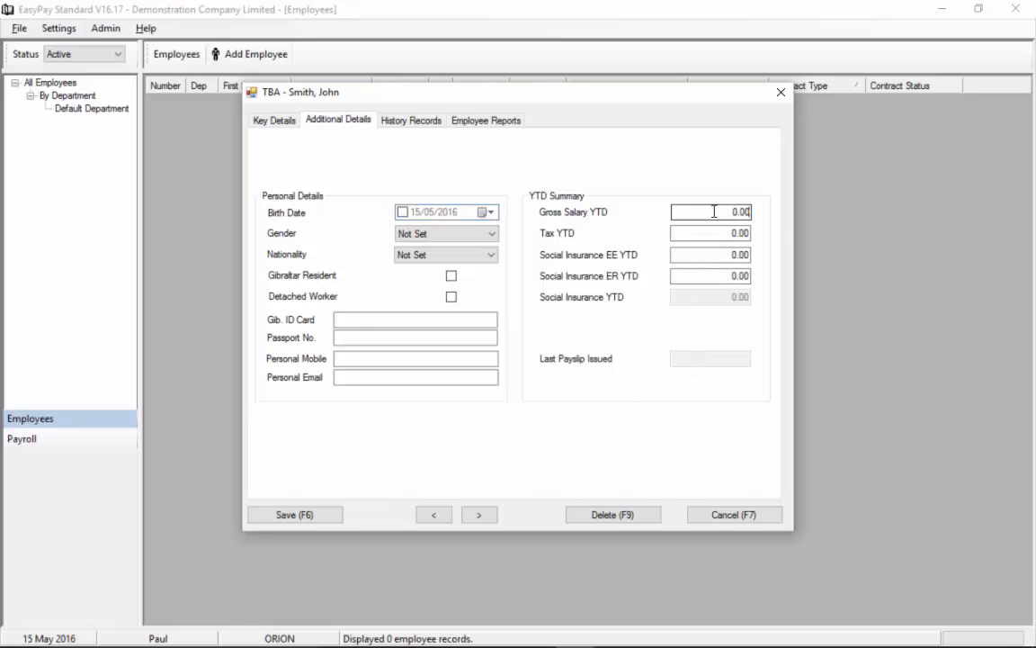
pyautogui.click(736, 232)
pyautogui.click(741, 275)
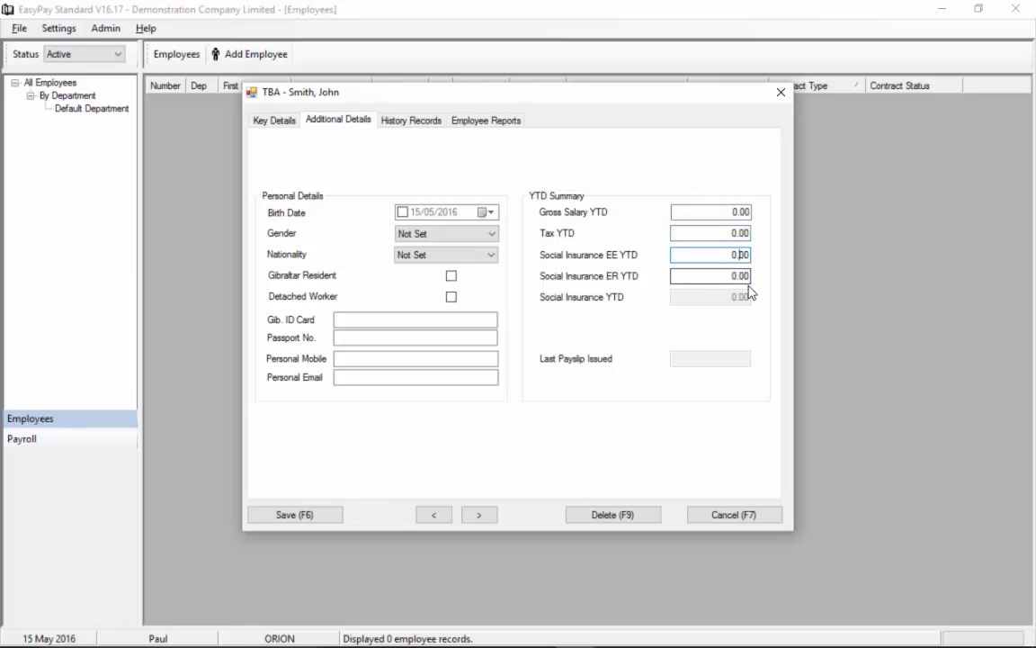
pyautogui.hotkey('shift', 'Tab')
pyautogui.hotkey('shift', 'Tab')
pyautogui.hotkey('shift', 'Tab')
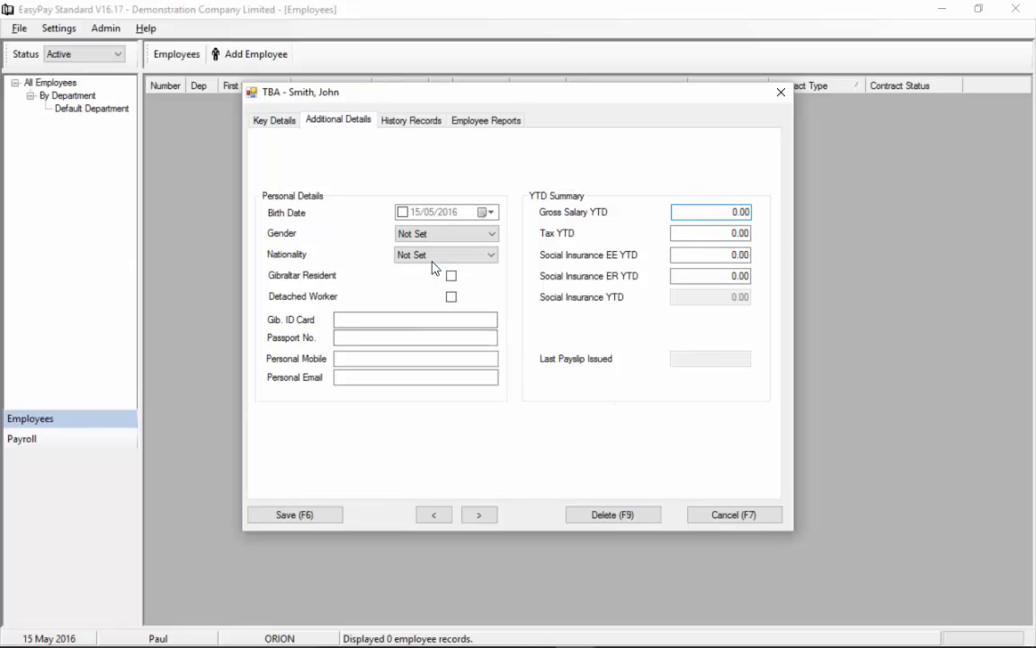
pyautogui.click(412, 124)
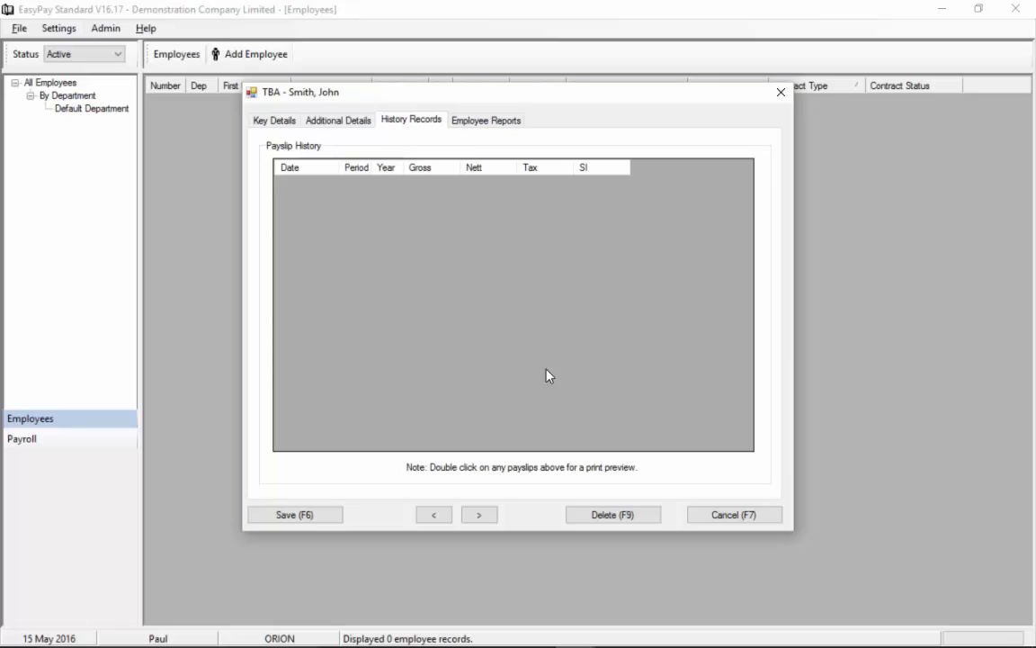
# Check Employee Reports, return to Key Details, save the employee as number 1, and close
pyautogui.click(474, 123)
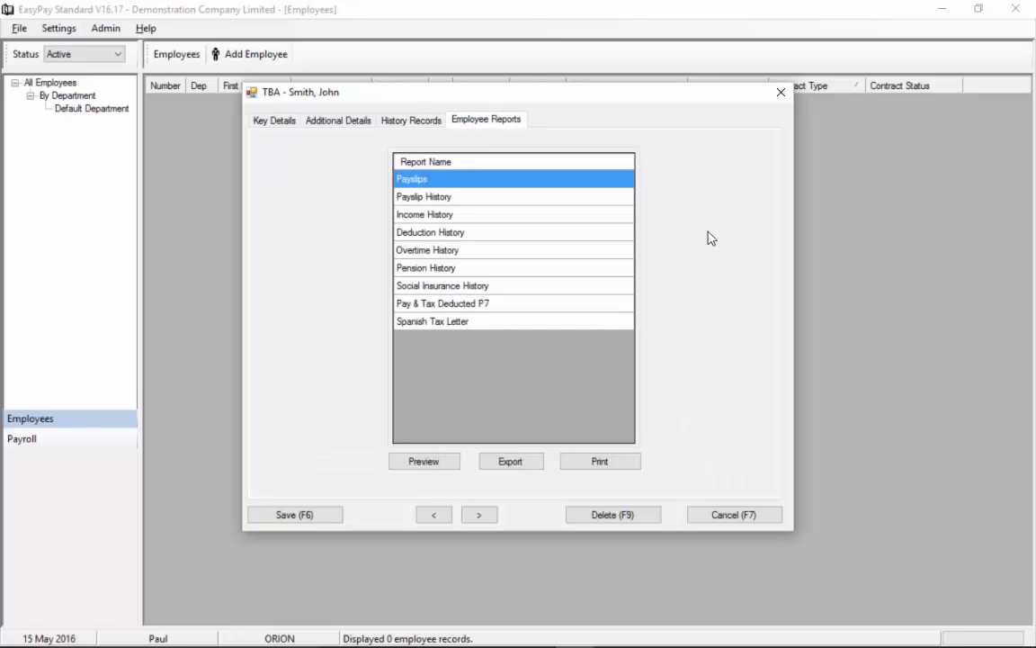
pyautogui.click(273, 124)
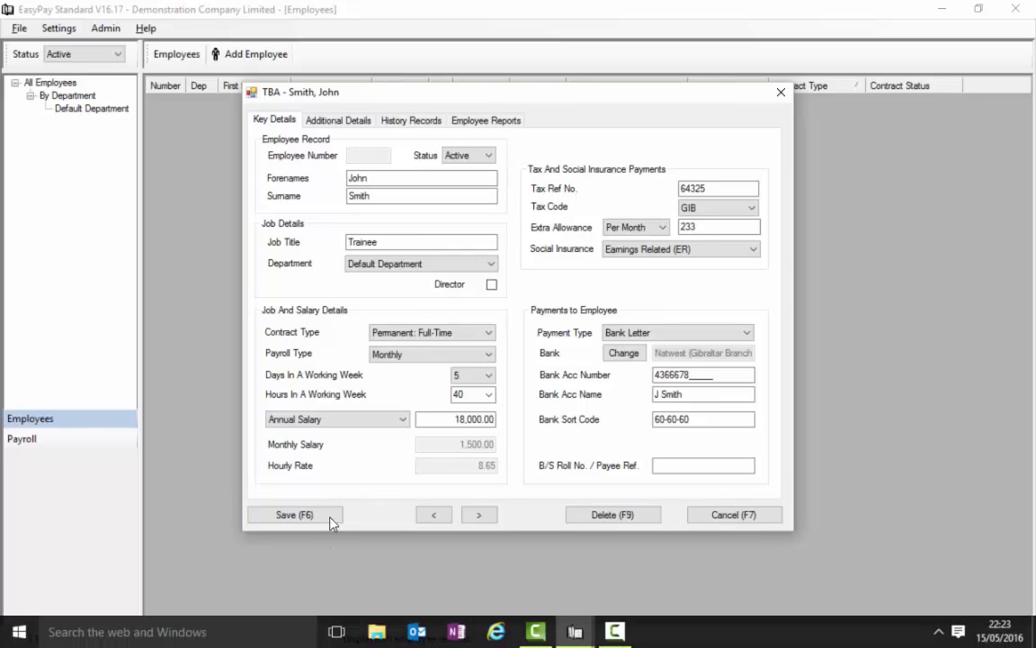
pyautogui.click(329, 518)
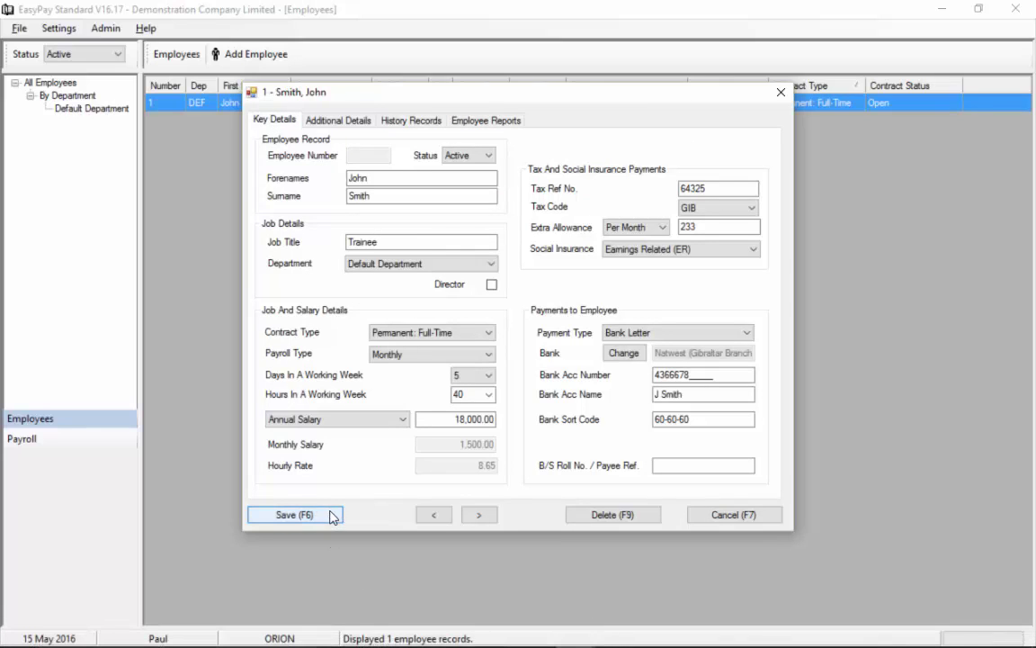
pyautogui.click(781, 93)
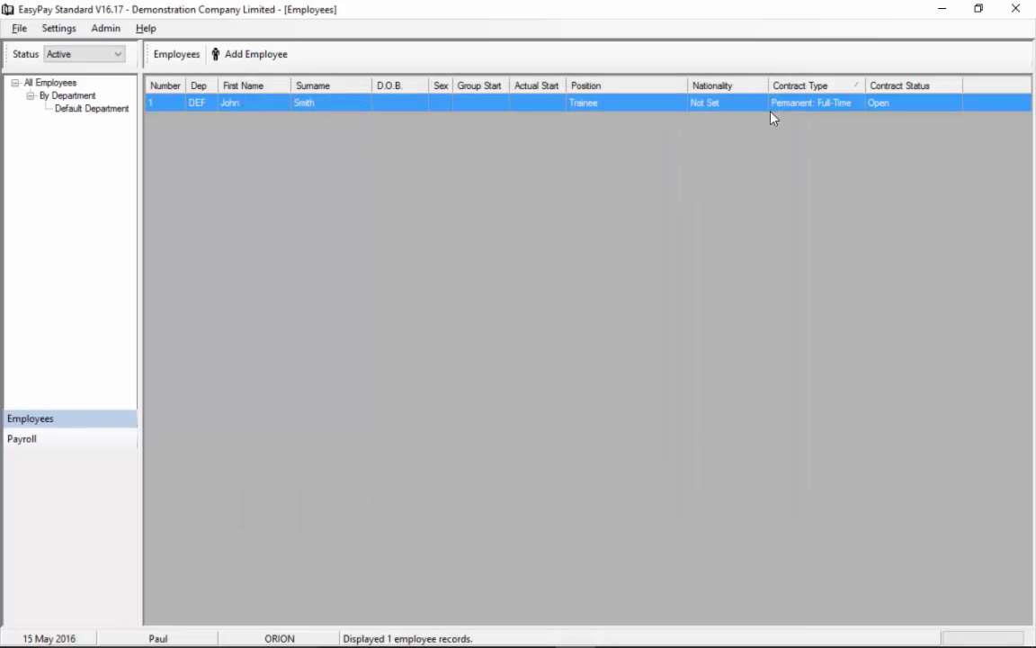
# Start a second employee record, enter the name, and choose a Permanent: Full-Time contract
pyautogui.click(234, 60)
pyautogui.click(423, 179)
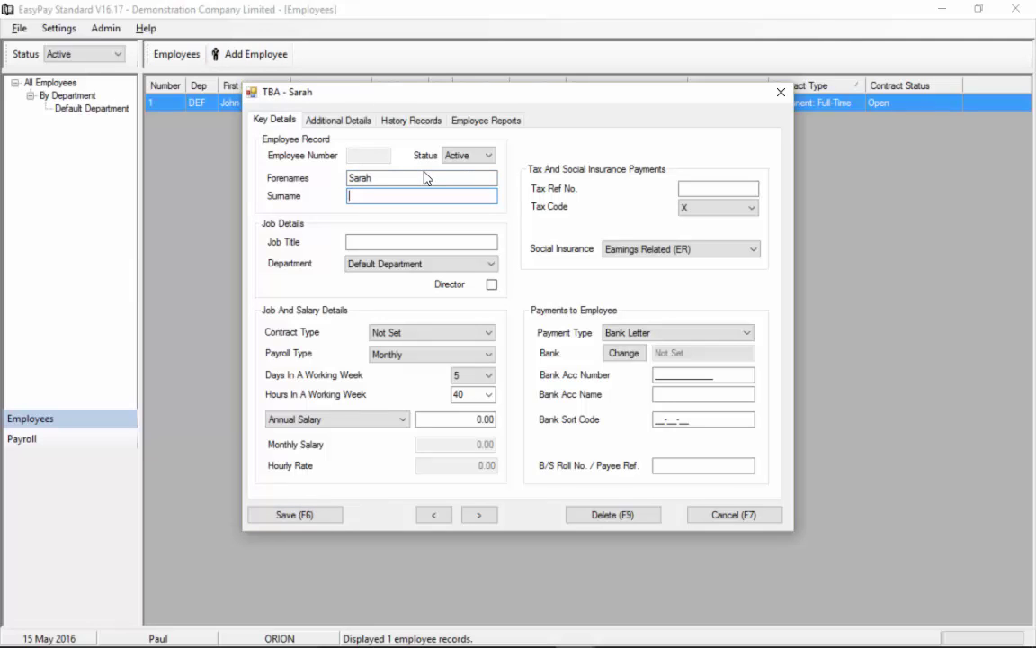
pyautogui.write('Simpson')
pyautogui.click(412, 240)
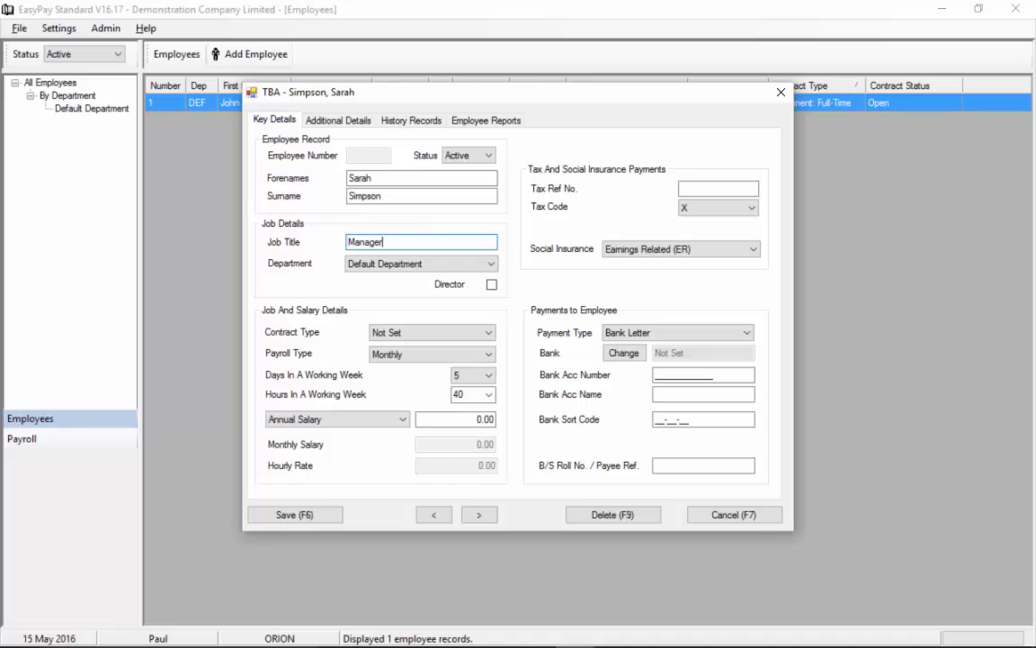
pyautogui.click(452, 332)
pyautogui.click(430, 354)
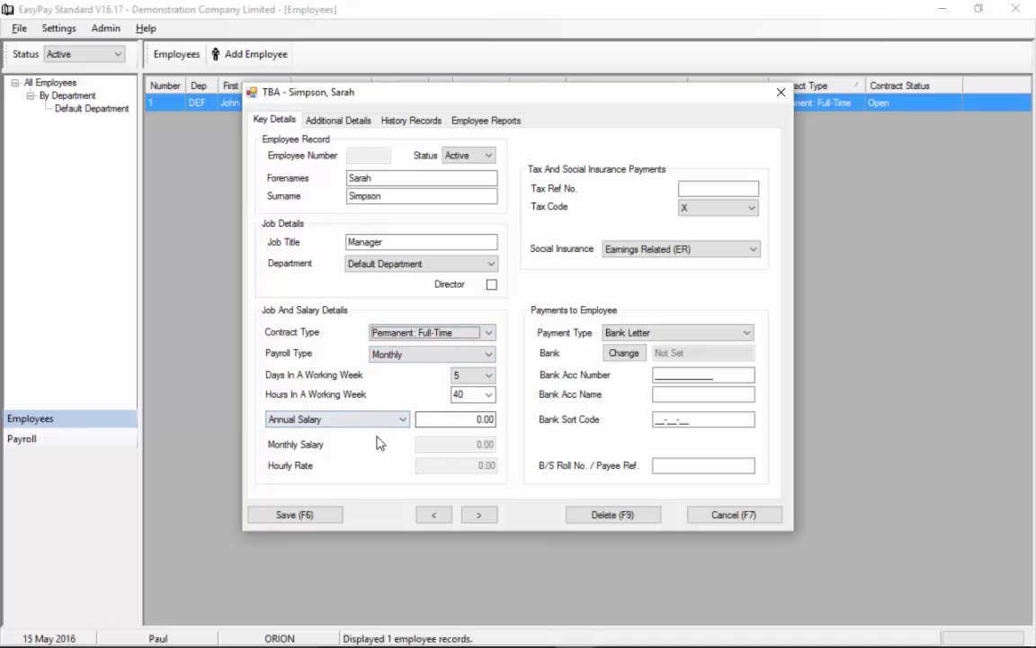
# Enter annual salary 19,000, the tax reference, tax code 72 and a 1000 extra allowance
pyautogui.click(461, 420)
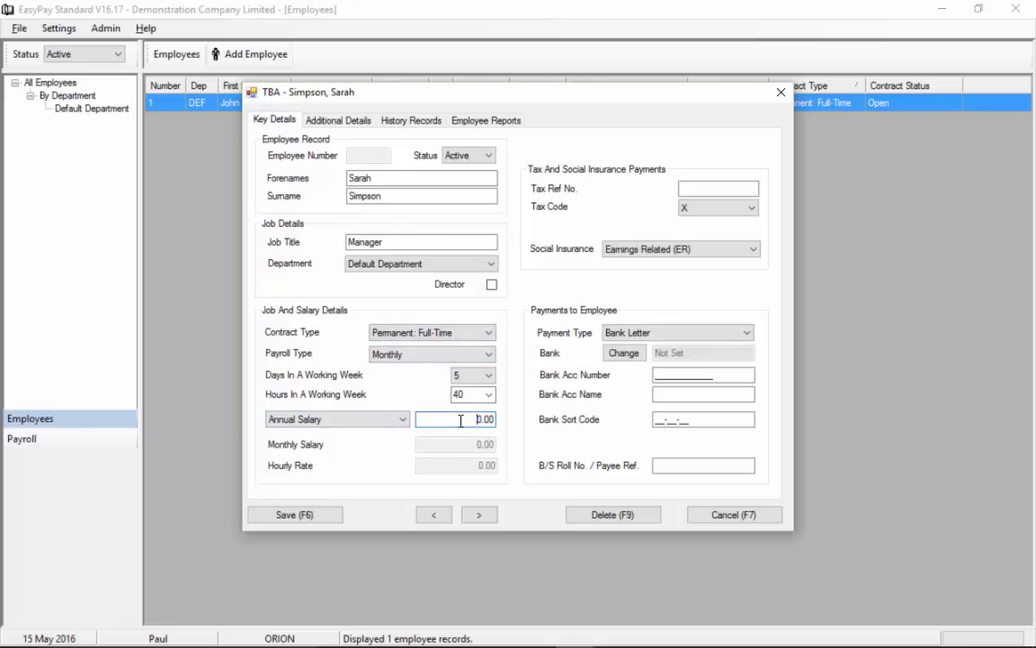
pyautogui.write('1900')
pyautogui.click(732, 190)
pyautogui.write('45')
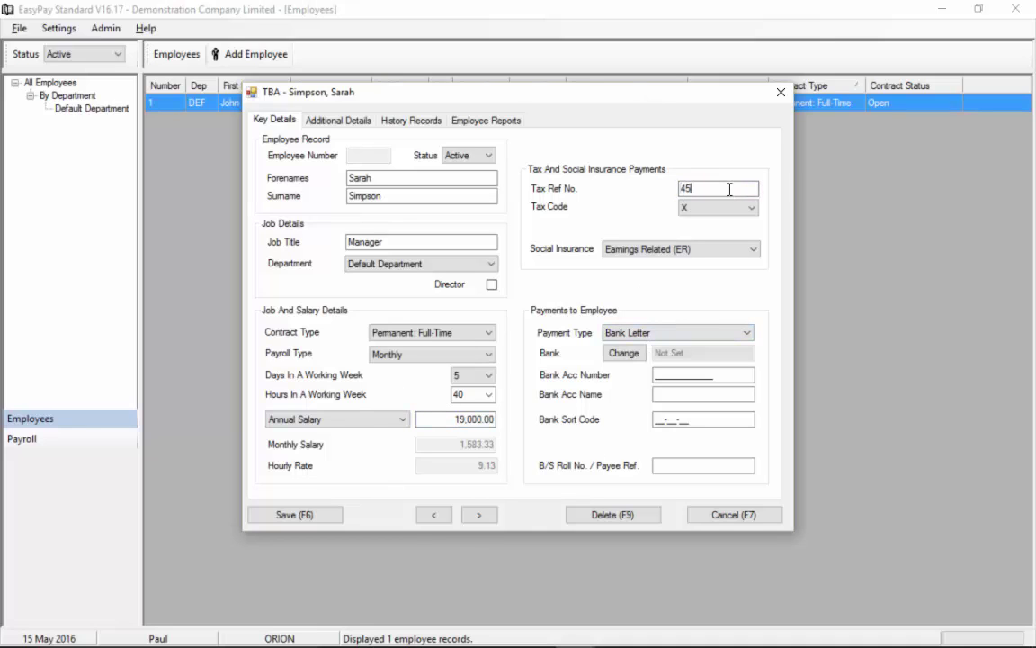
pyautogui.write('678')
pyautogui.click(719, 209)
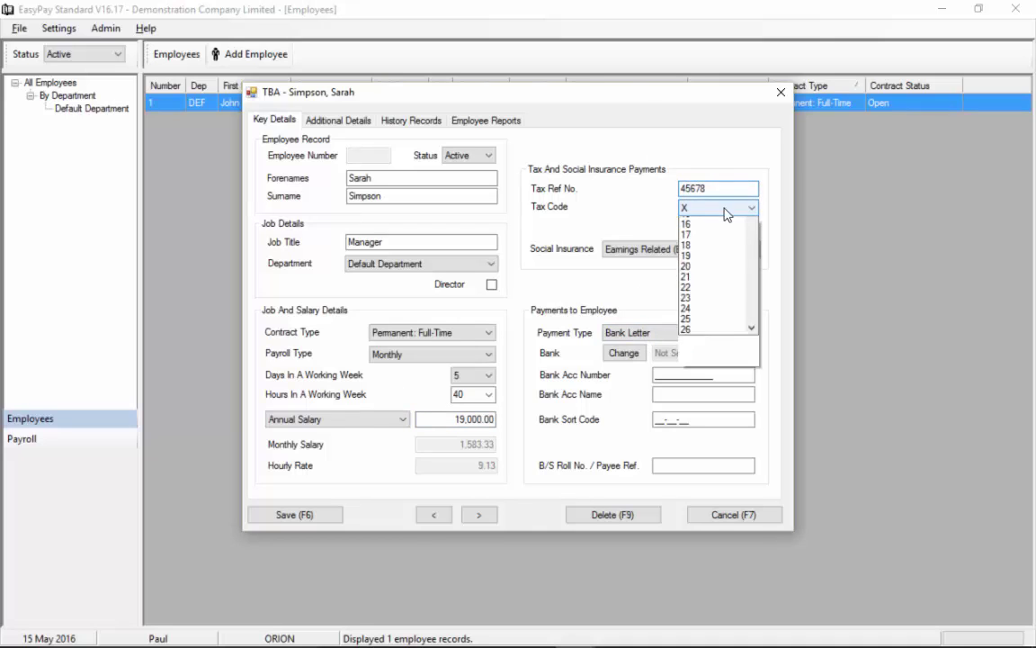
pyautogui.moveTo(754, 336); pyautogui.dragTo(758, 512)
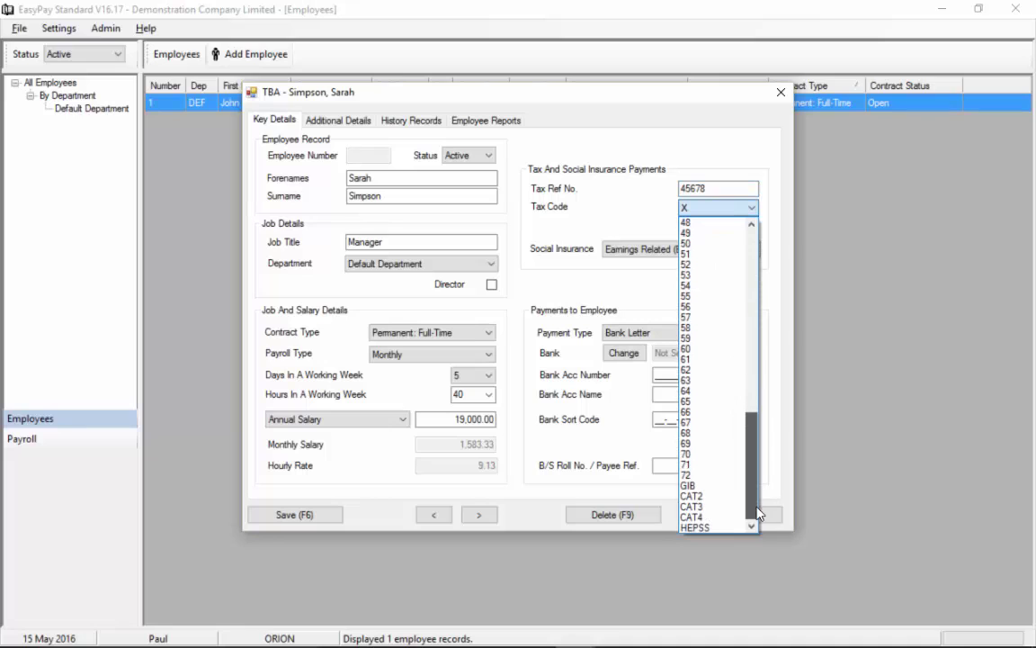
pyautogui.click(715, 476)
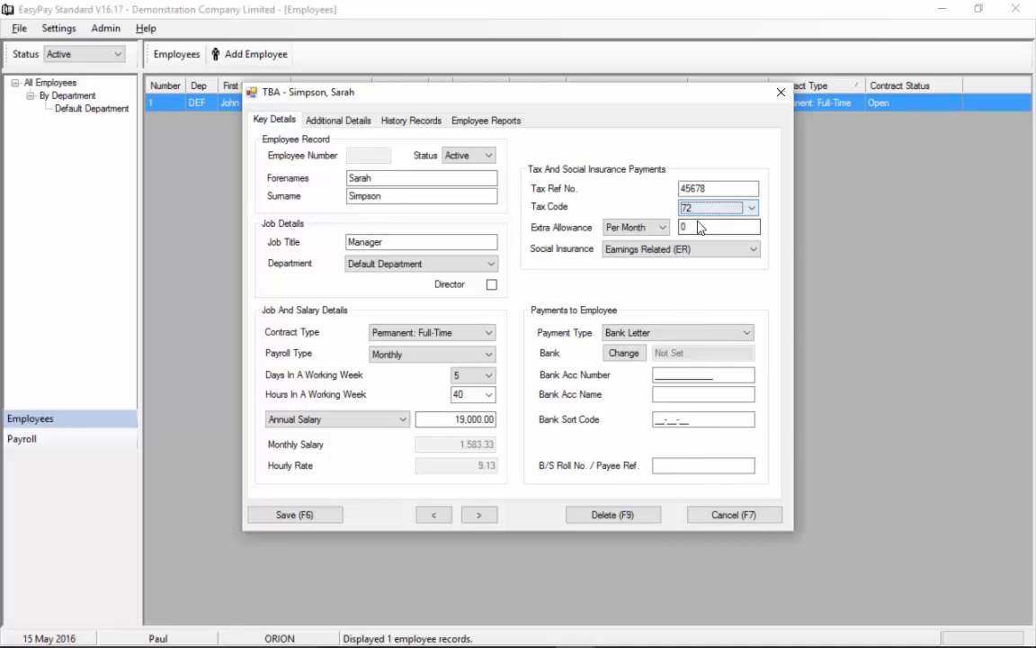
pyautogui.press('Tab')
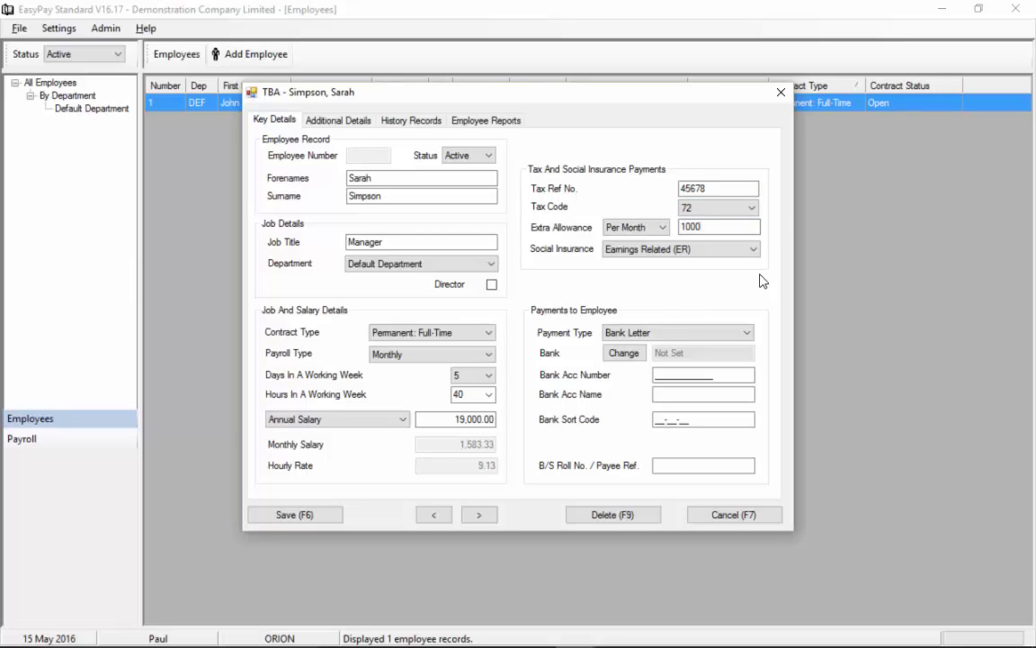
pyautogui.press('Tab')
# Keep Bank Letter as the payment type and select Natwest (Gibraltar Branch) as the bank
pyautogui.click(666, 338)
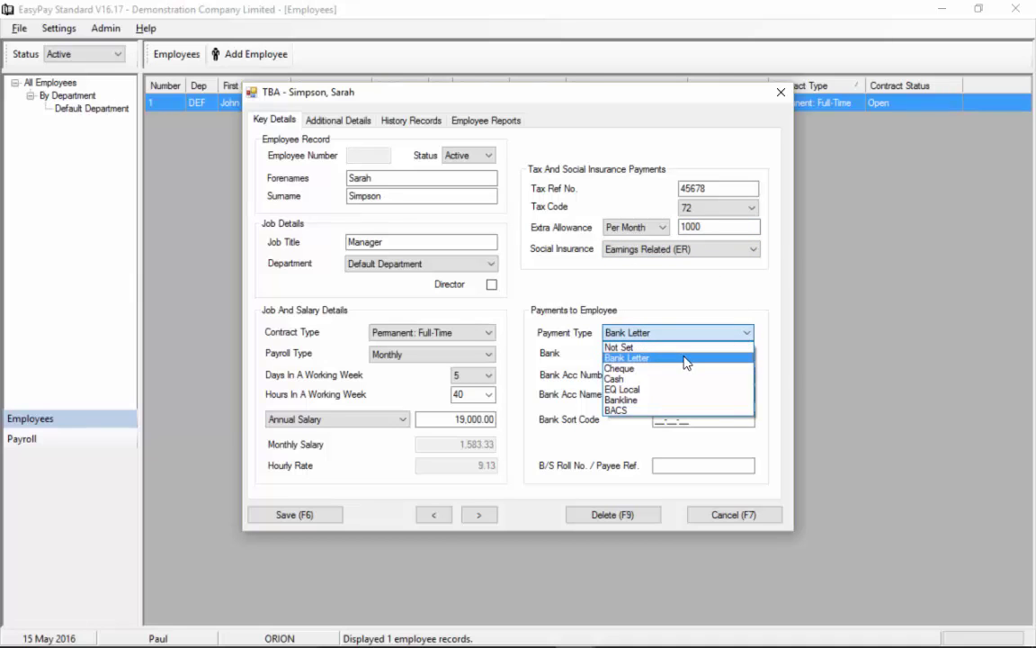
pyautogui.click(686, 359)
pyautogui.click(625, 353)
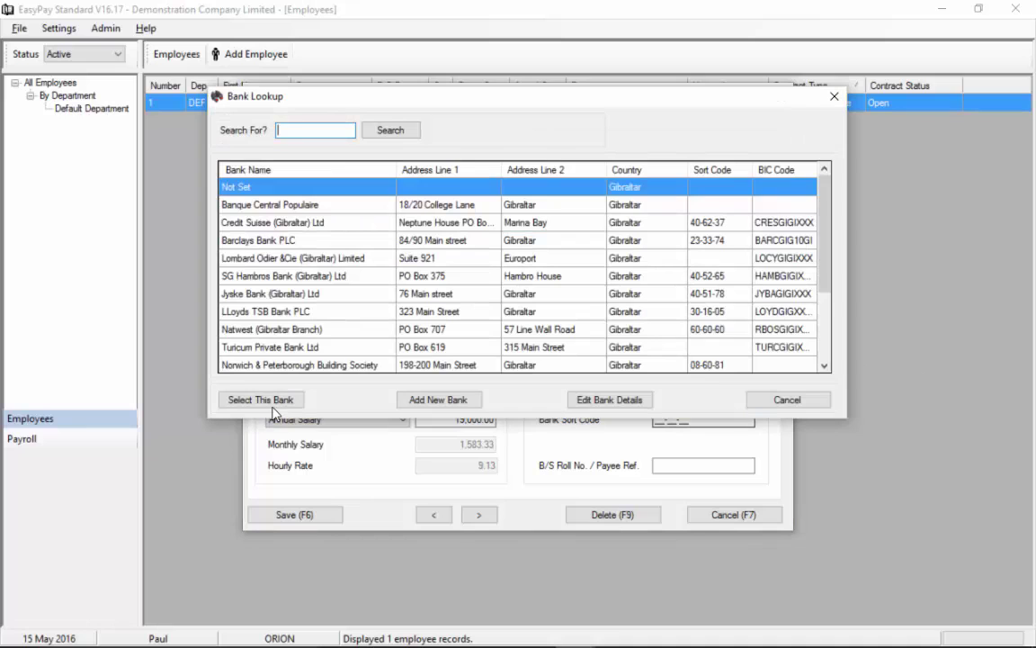
pyautogui.doubleClick(270, 329)
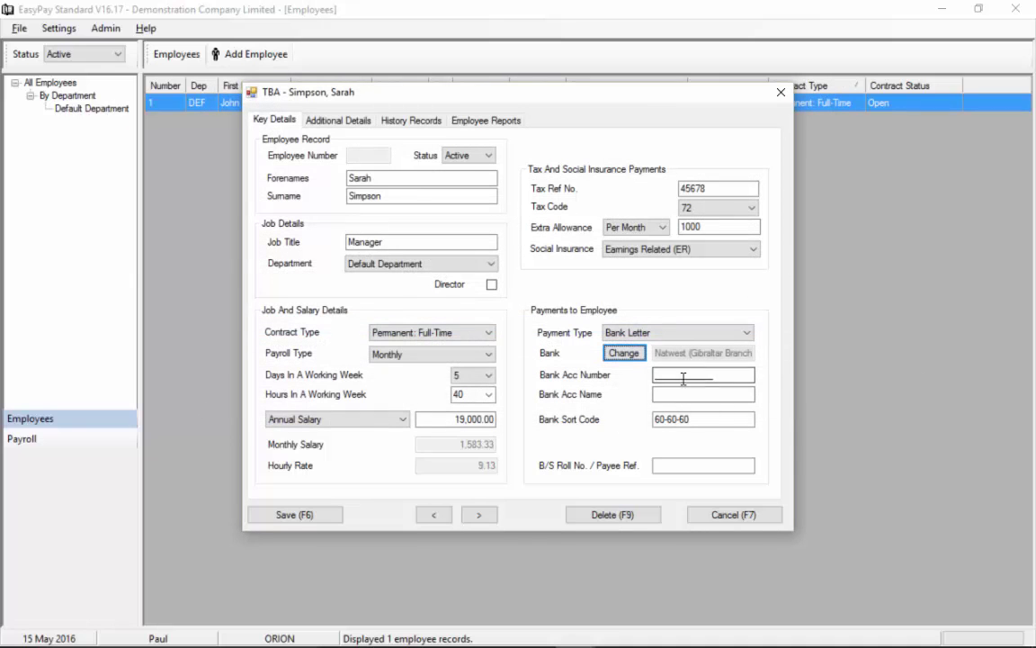
# Fill in the bank account number and the account holder's name
pyautogui.click(684, 376)
pyautogui.write('343')
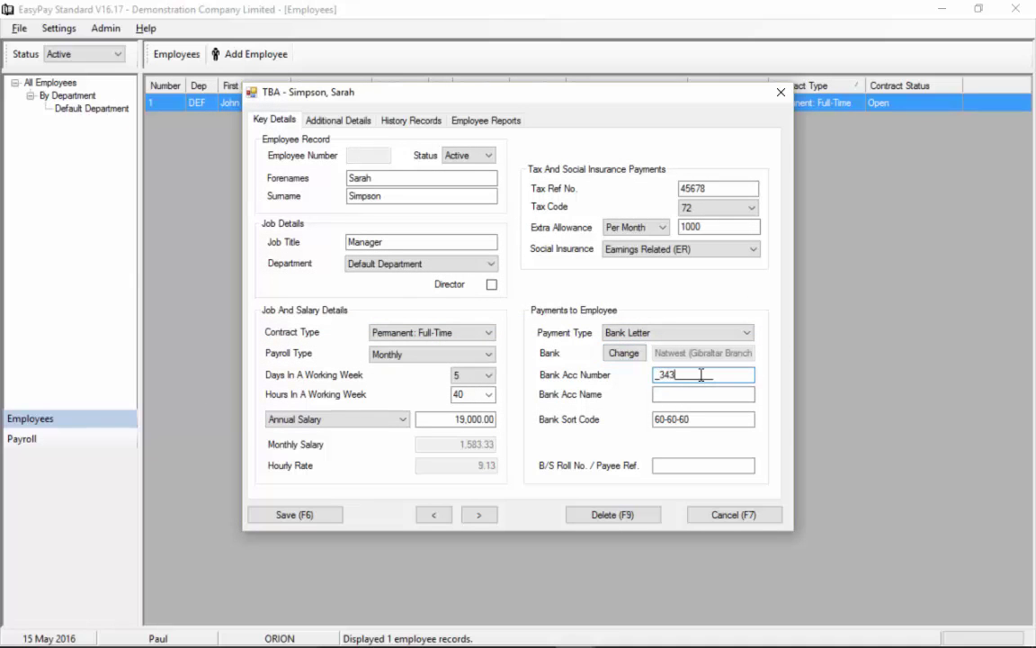
pyautogui.write('555')
pyautogui.click(688, 393)
pyautogui.write('S Simpson')
pyautogui.click(349, 122)
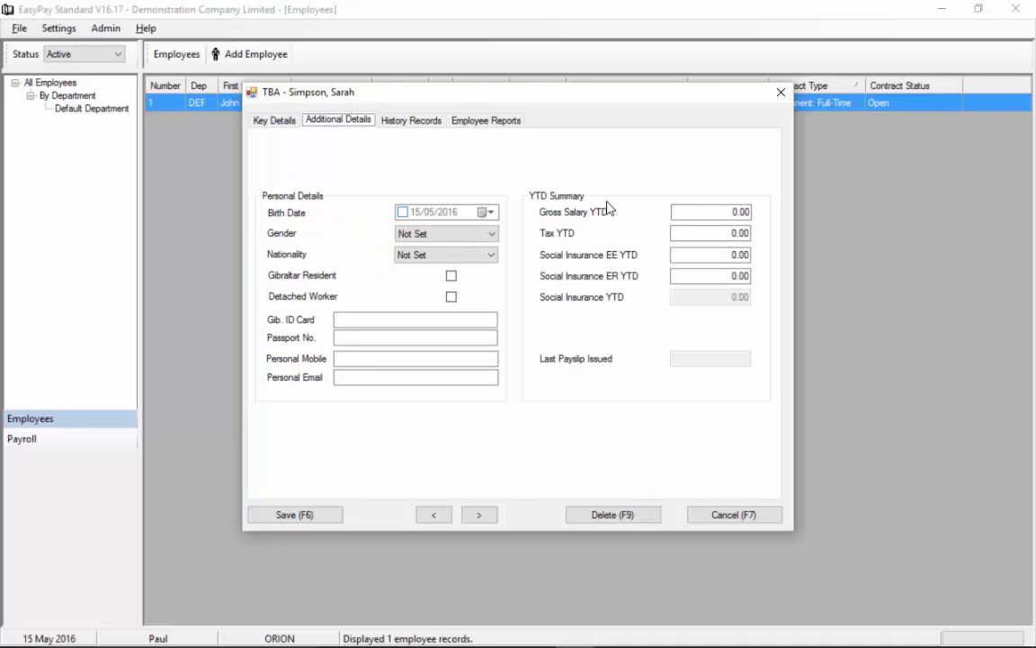
# Review the payslip and report tabs, then save the Manager's record as employee 2 and close it
pyautogui.click(407, 123)
pyautogui.click(508, 122)
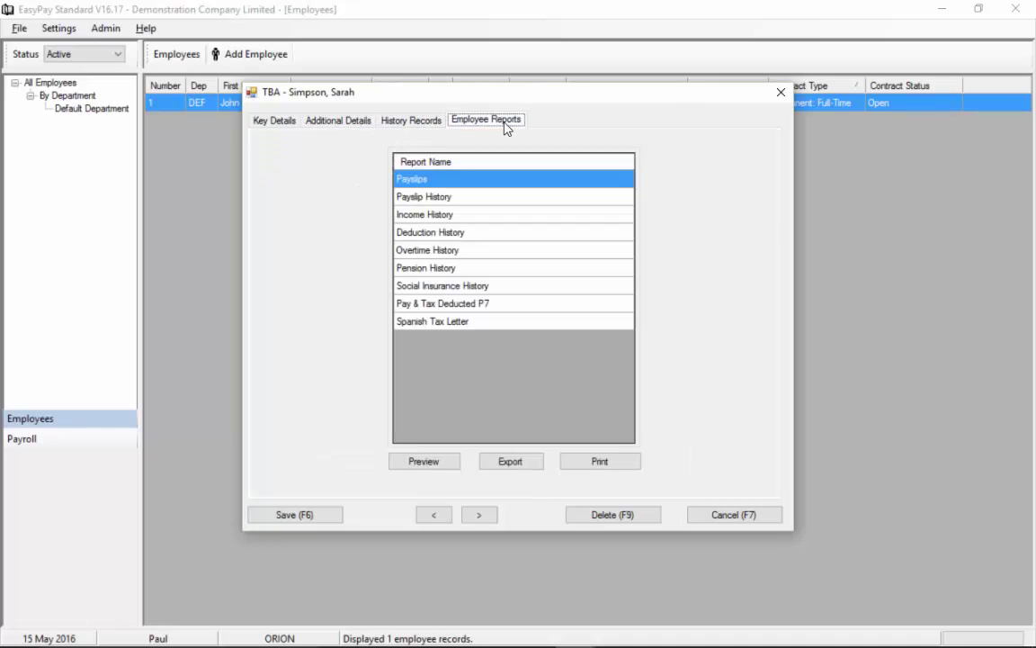
pyautogui.click(279, 122)
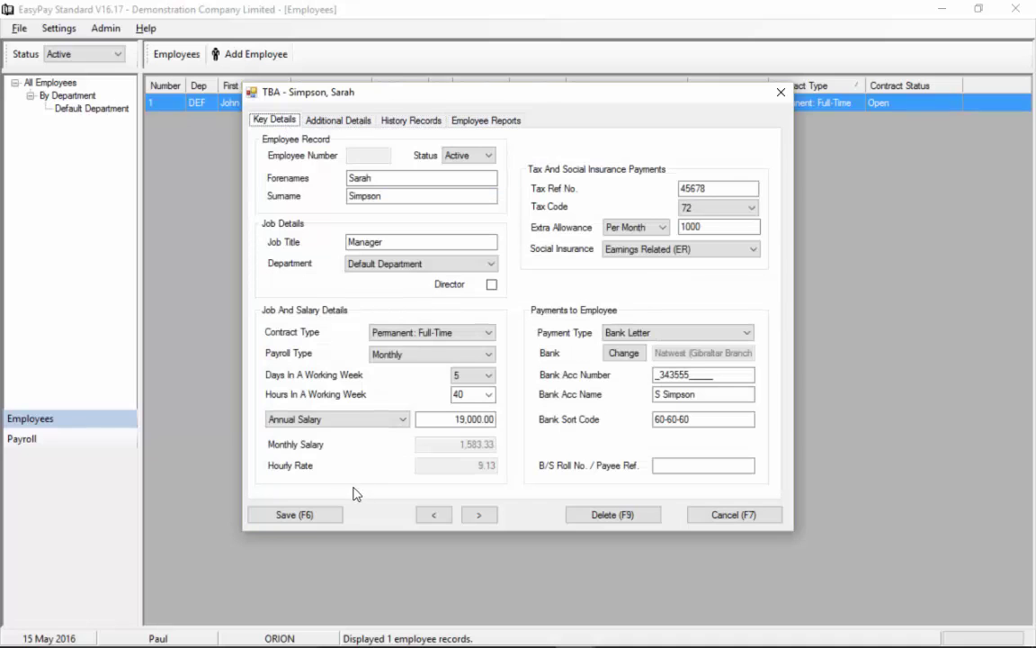
pyautogui.click(301, 516)
pyautogui.click(779, 92)
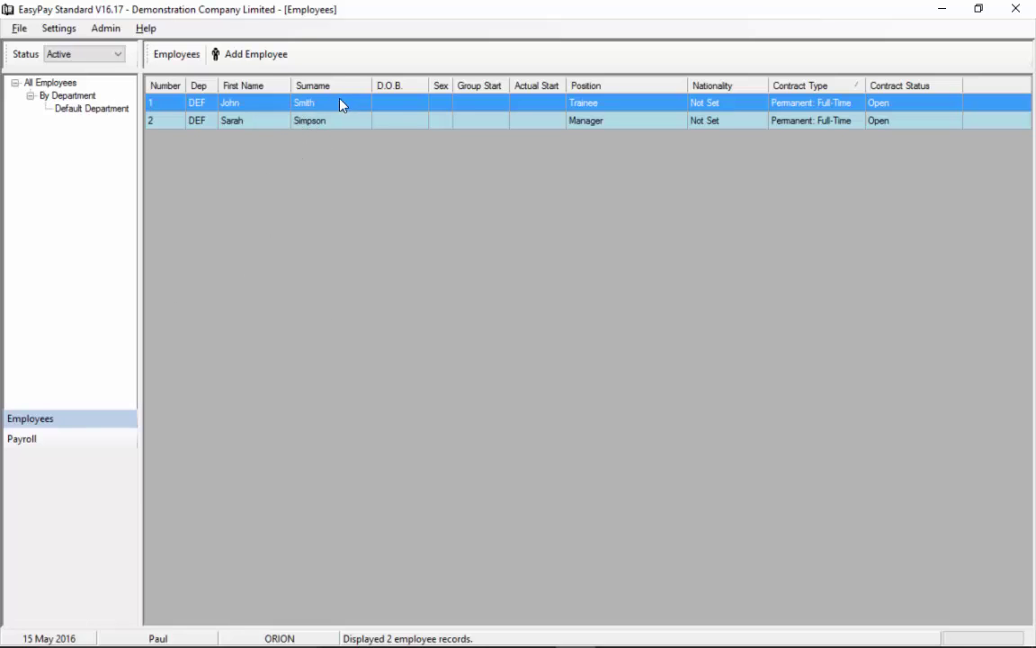
pyautogui.doubleClick(304, 109)
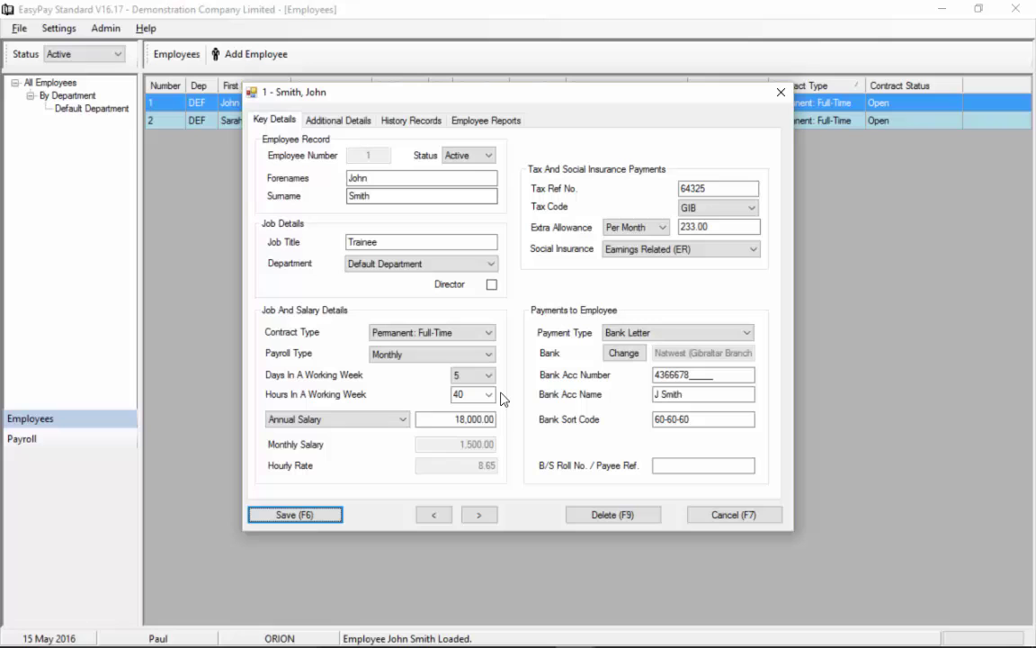
pyautogui.moveTo(404, 91); pyautogui.dragTo(603, 106)
pyautogui.moveTo(544, 91); pyautogui.dragTo(526, 70)
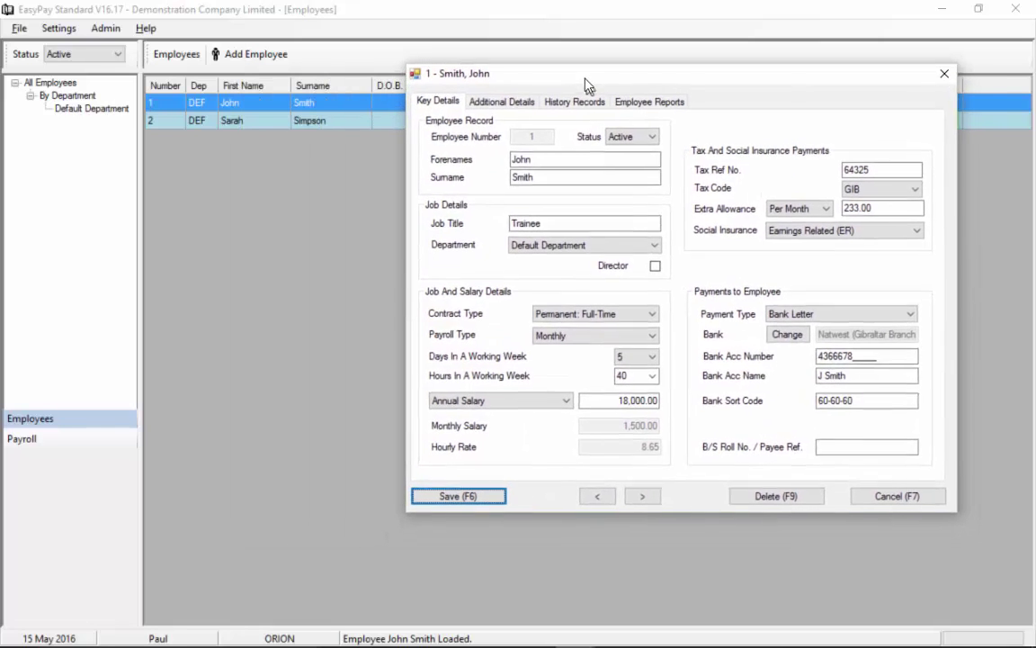
pyautogui.click(502, 98)
pyautogui.click(600, 99)
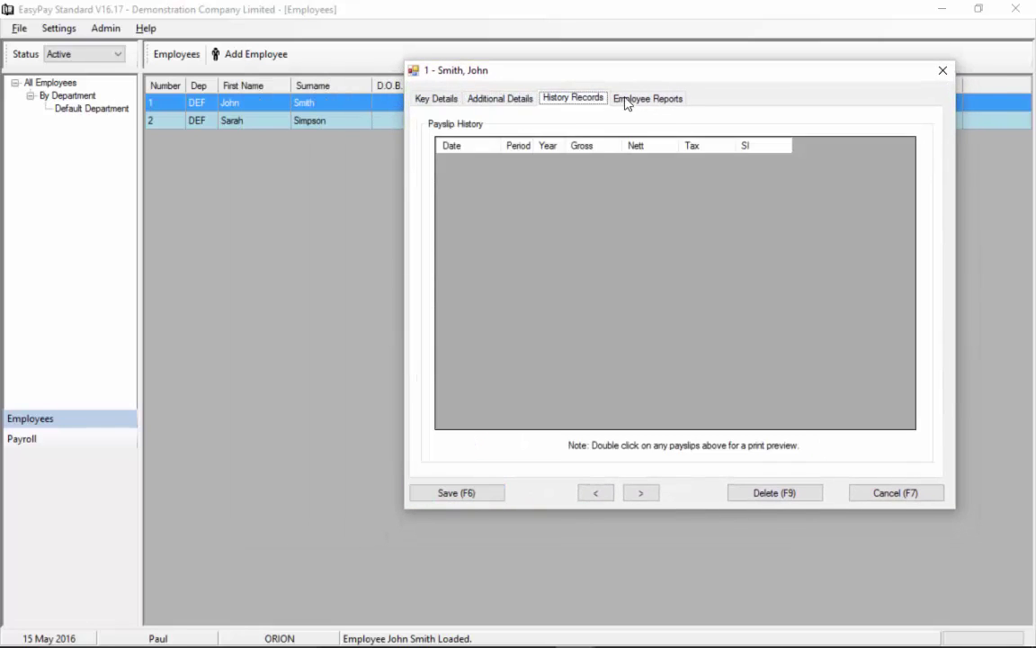
pyautogui.click(648, 98)
pyautogui.click(437, 98)
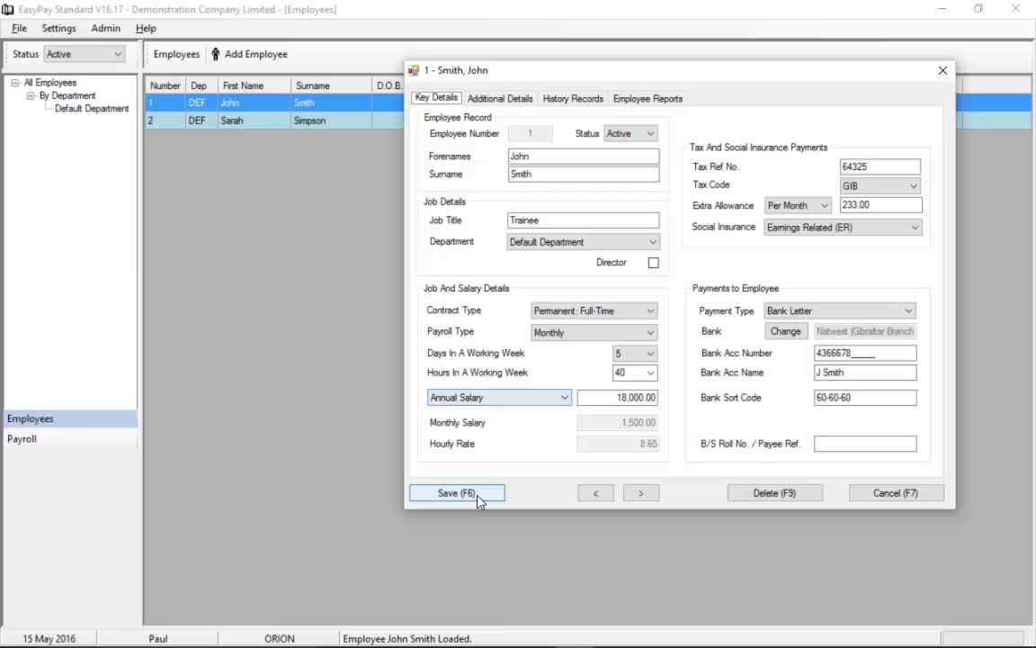
pyautogui.click(450, 493)
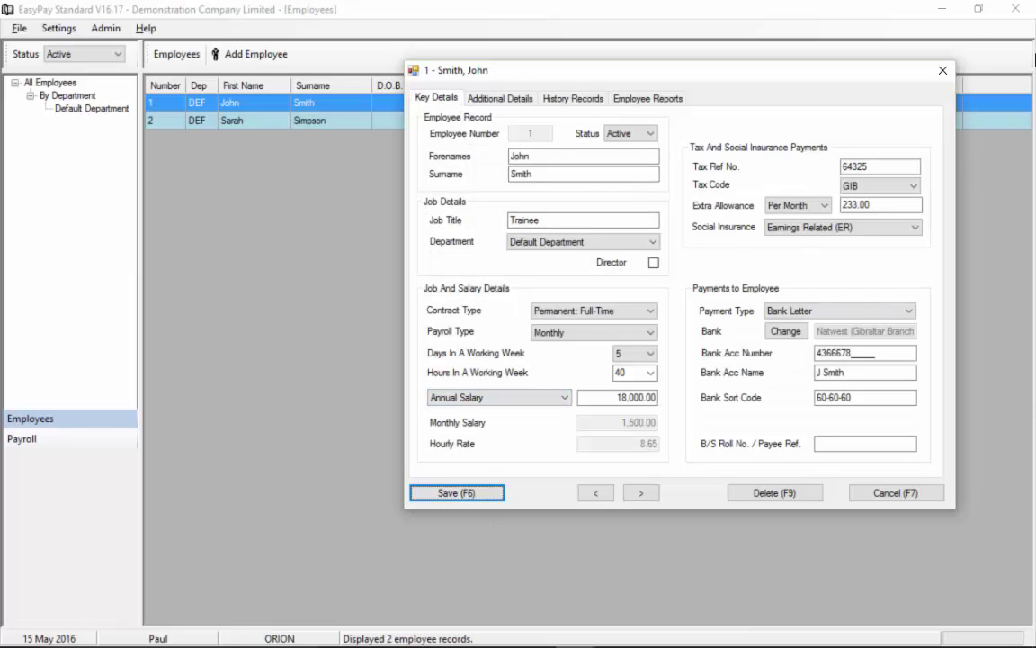
pyautogui.click(942, 70)
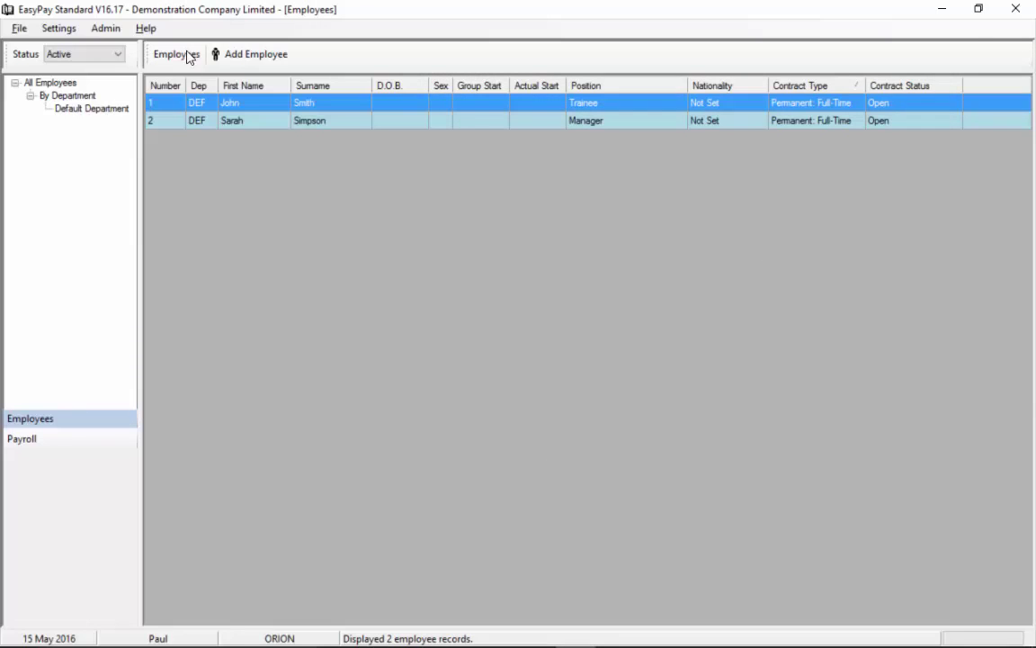